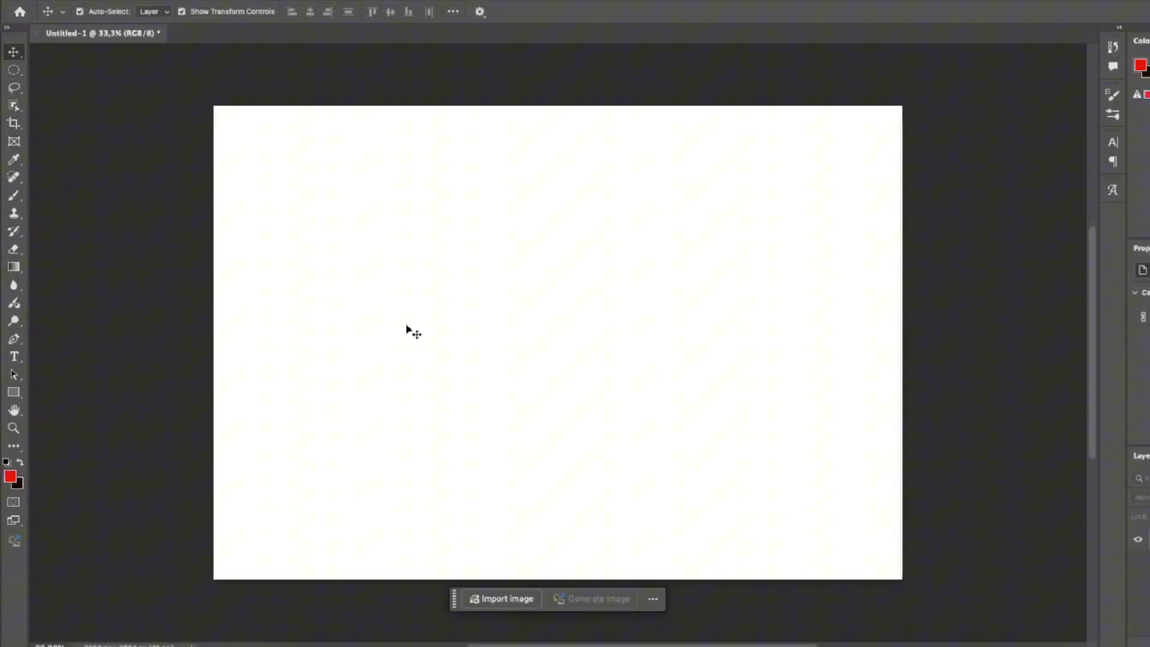
# - Paste the mountain photo and select the man with the Object Selection tool
pyautogui.hotkey('ctrl', 'v')
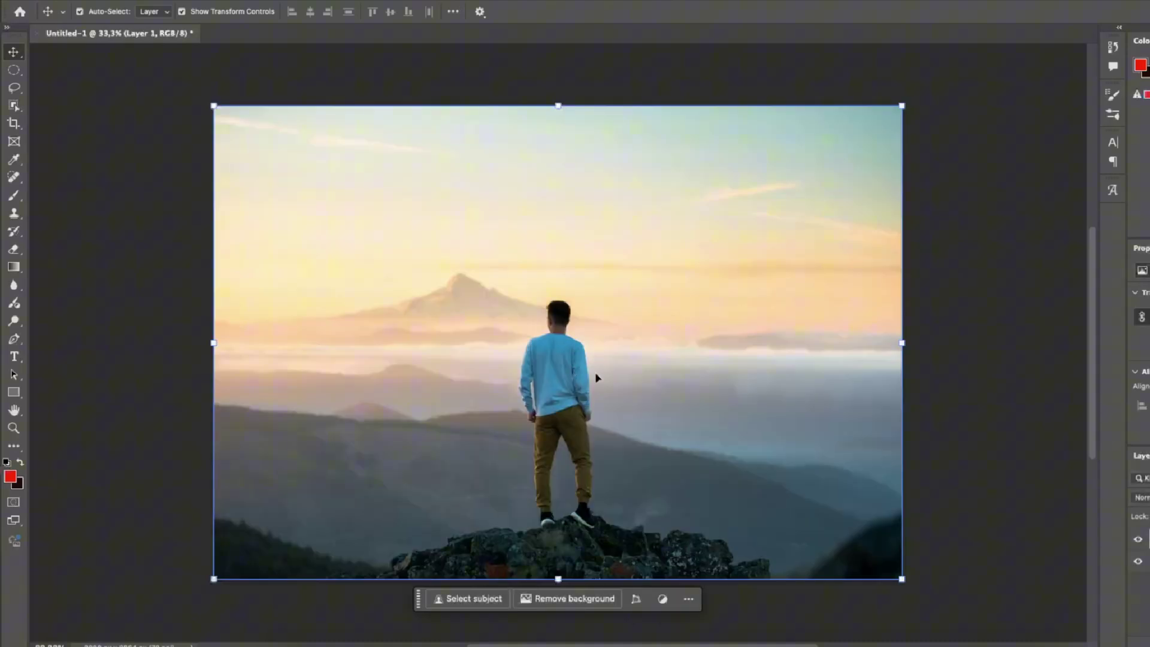
pyautogui.press('m')
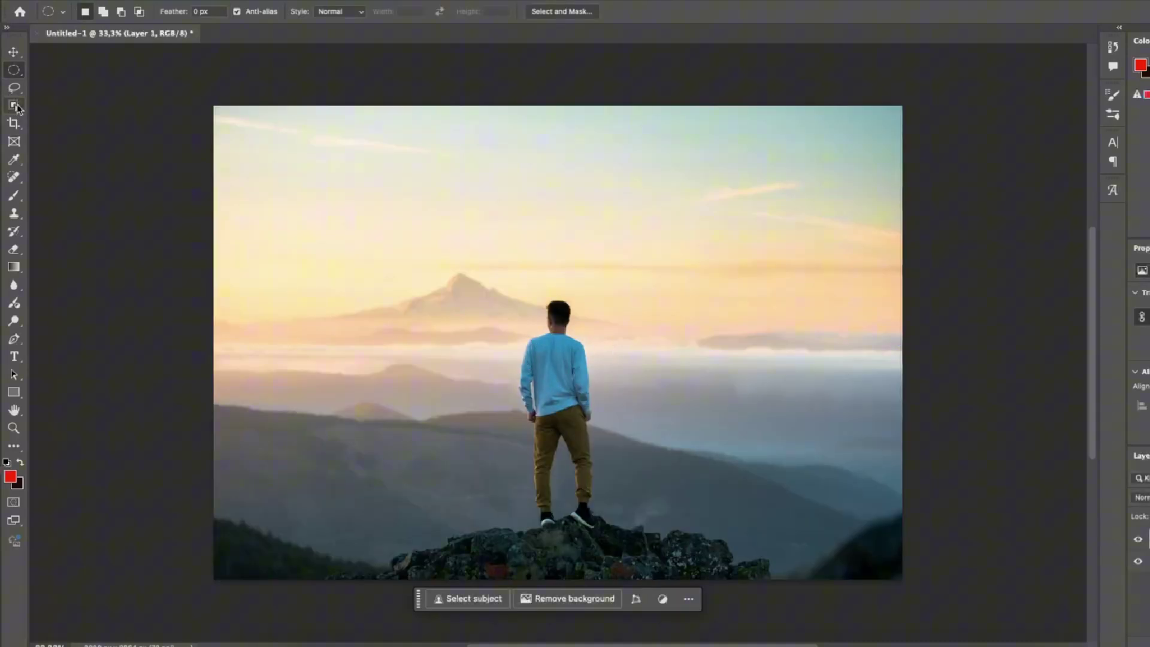
pyautogui.click(15, 107)
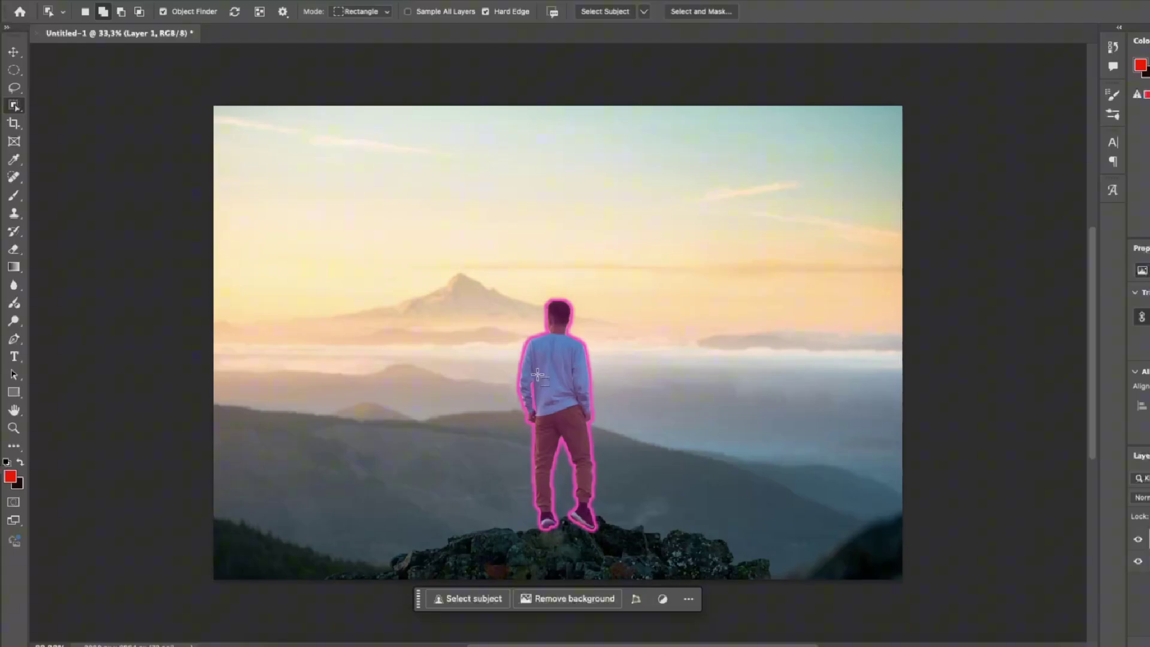
pyautogui.click(550, 367)
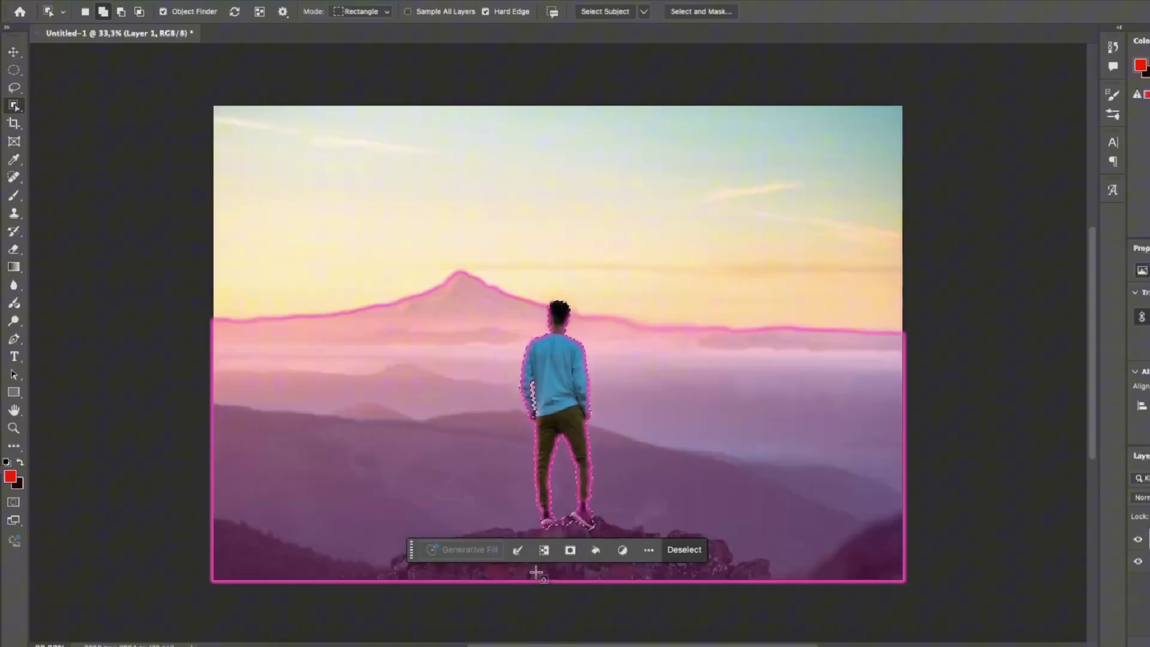
# - Add the rocks under the man's feet to the selection using Quick Selection
pyautogui.rightClick(14, 105)
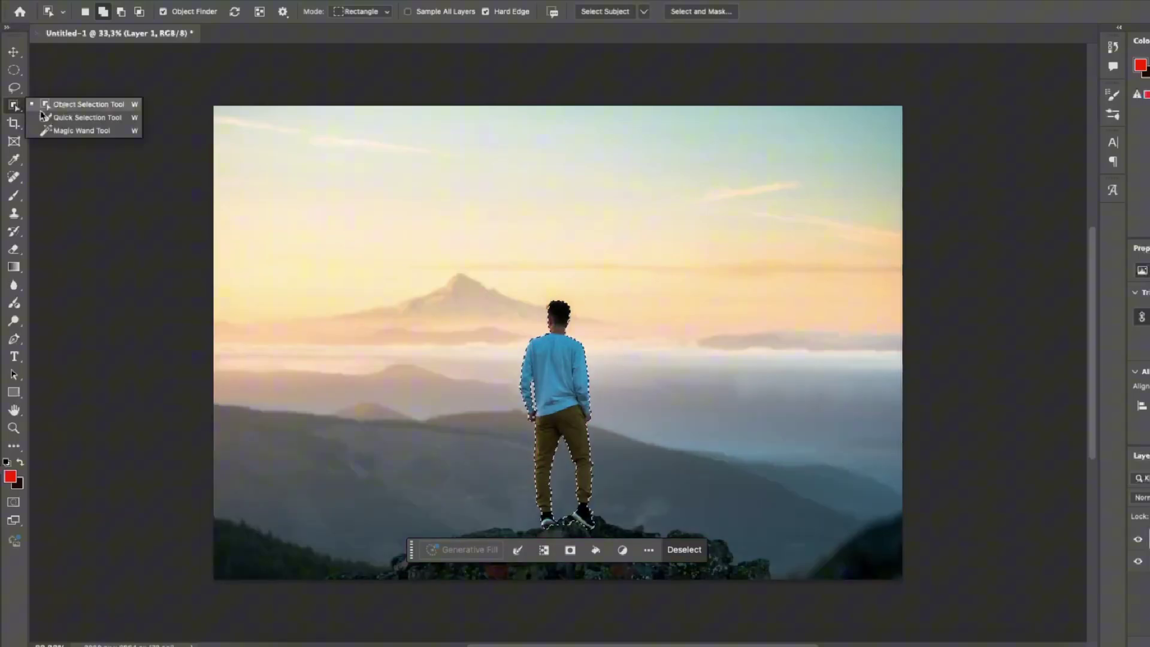
pyautogui.click(83, 118)
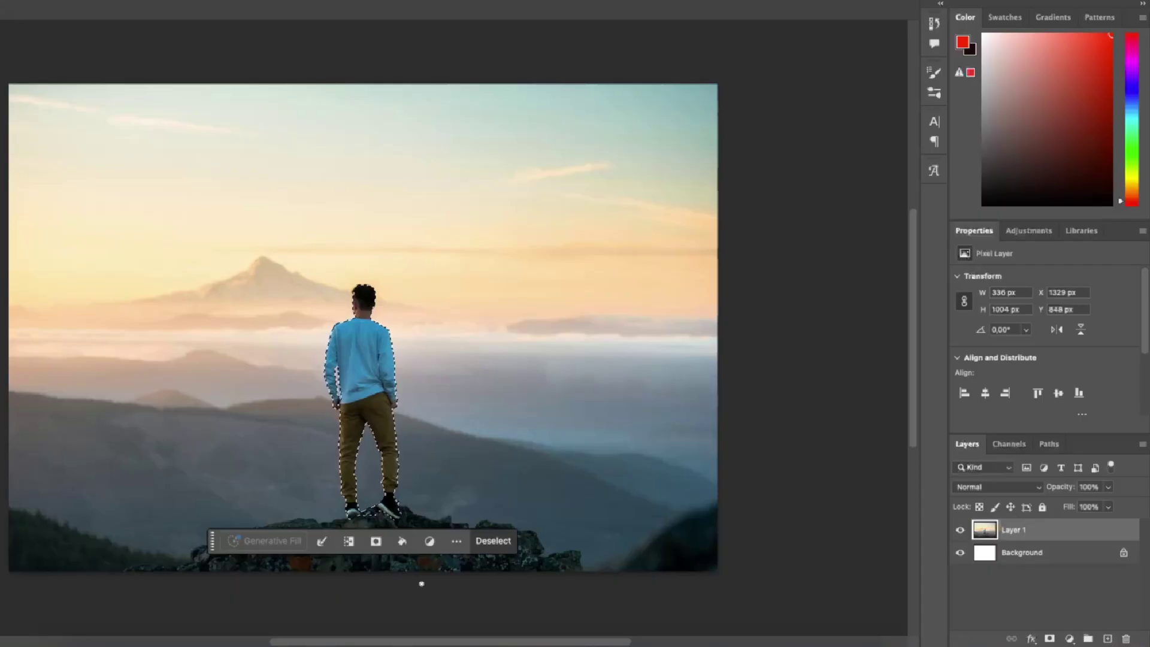
pyautogui.scroll(3, 598, 609)
pyautogui.click(574, 440)
pyautogui.moveTo(395, 416); pyautogui.dragTo(134, 423)
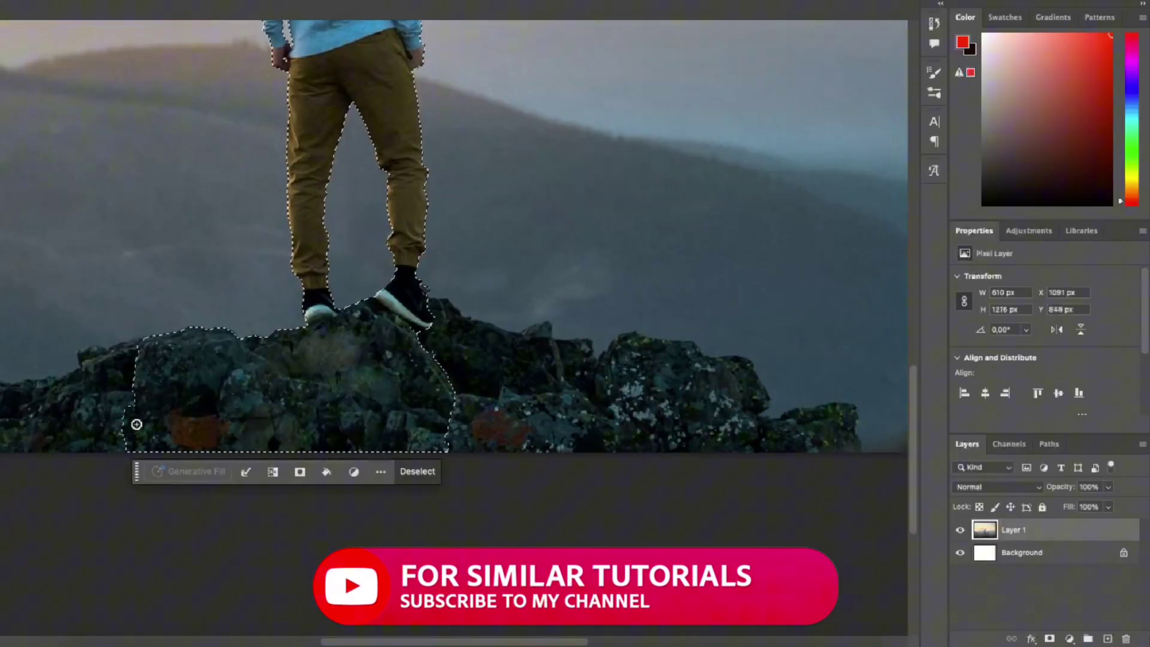
pyautogui.hscroll(-3, 64, 454)
pyautogui.moveTo(64, 455)
pyautogui.mouseDown()
pyautogui.moveTo(67, 423)
pyautogui.moveTo(44, 449)
pyautogui.mouseUp()
pyautogui.scroll(3, 43, 449)
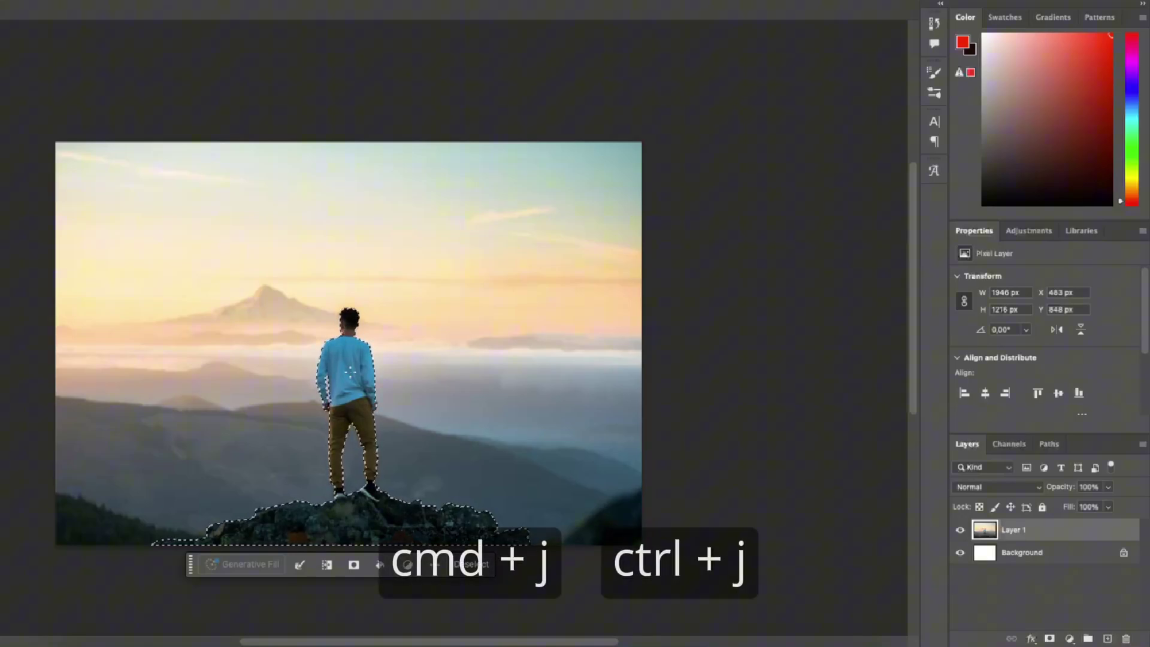
# - Copy the man and rock to Layer 2, reload its outline as a selection, then hide Layer 2
pyautogui.hotkey('ctrl', 'j')
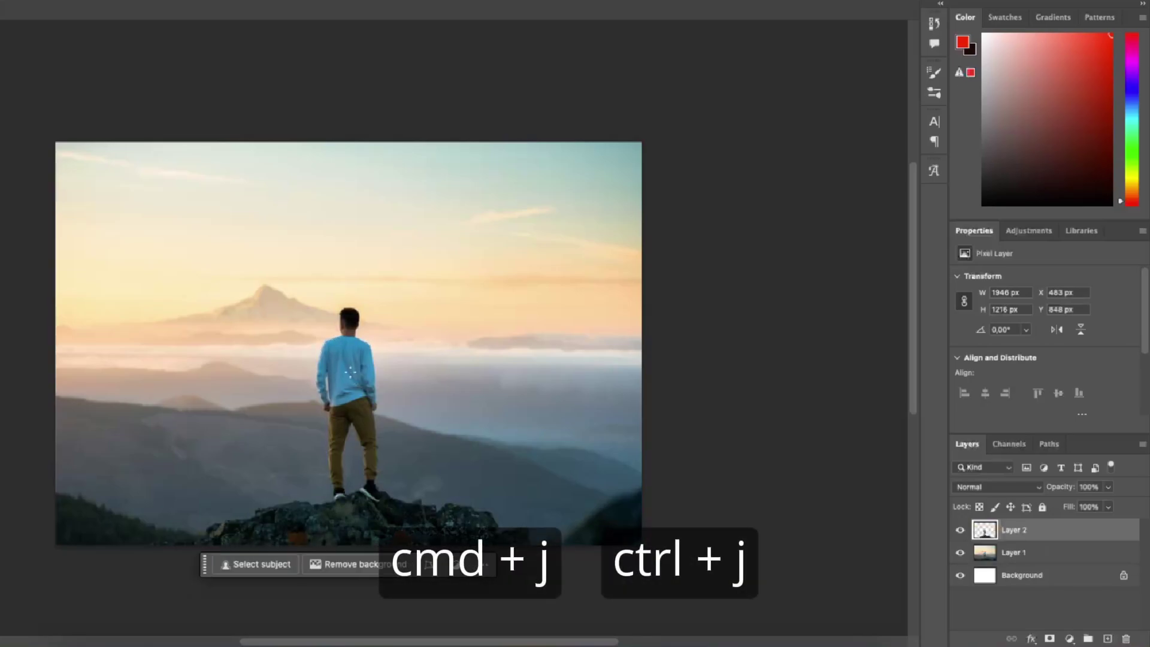
pyautogui.keyDown('ctrl'); pyautogui.click(985, 530); pyautogui.keyUp('ctrl')
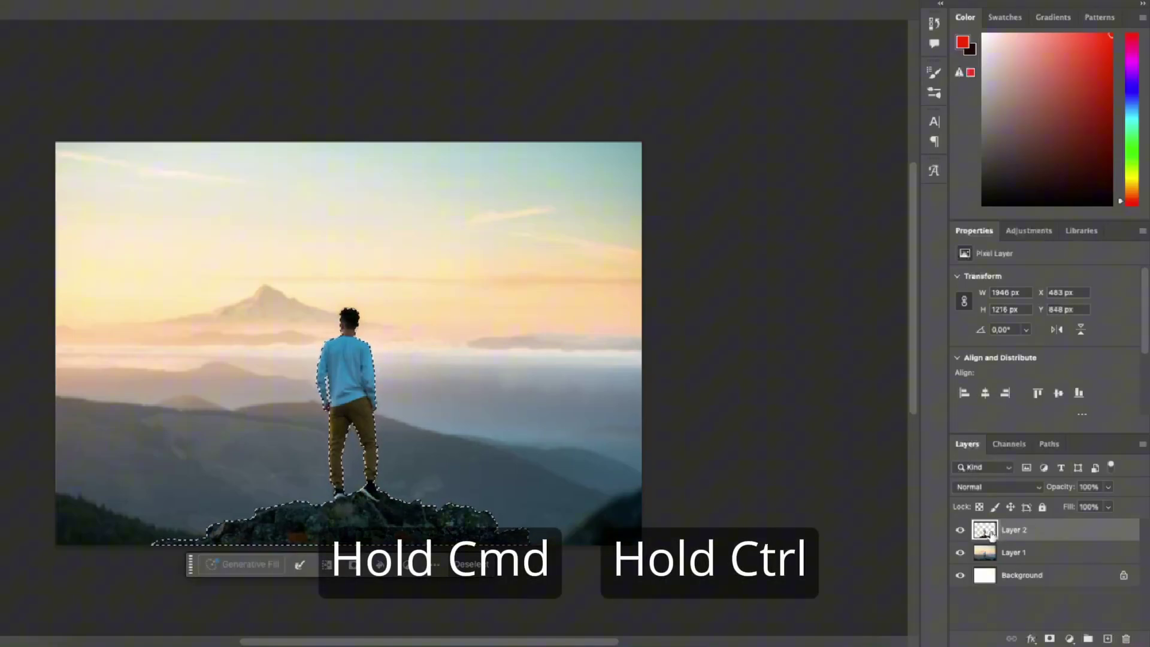
pyautogui.click(958, 530)
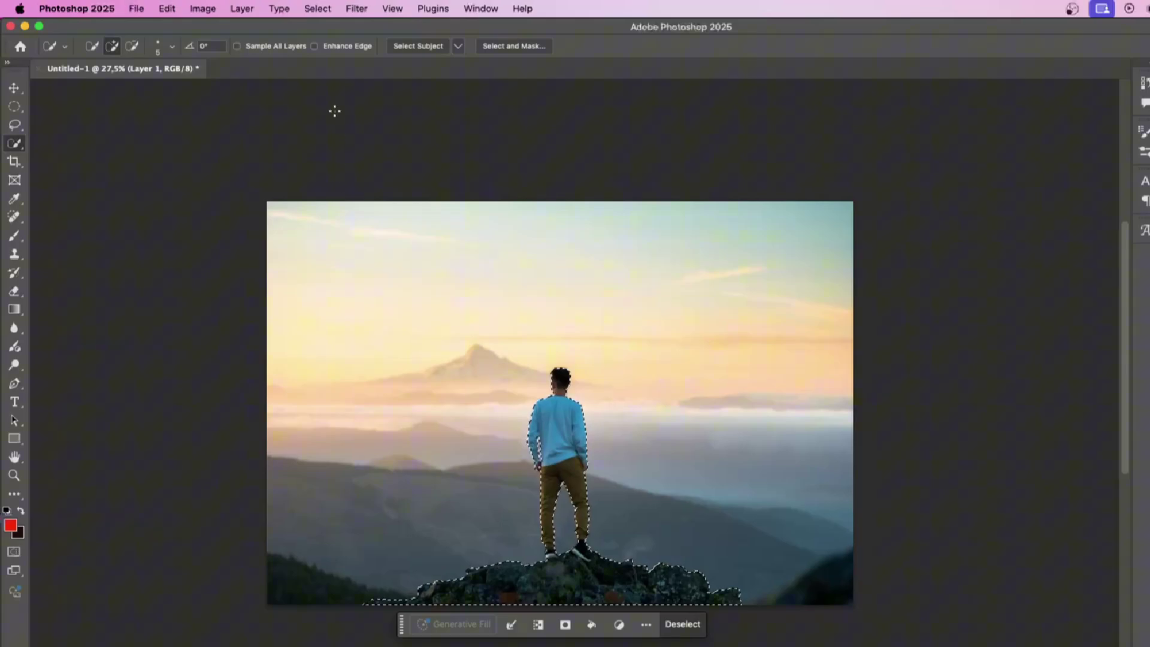
# - Expand the man-and-rock selection by 2 pixels
pyautogui.click(317, 8)
pyautogui.moveTo(345, 217)
pyautogui.click(518, 252)
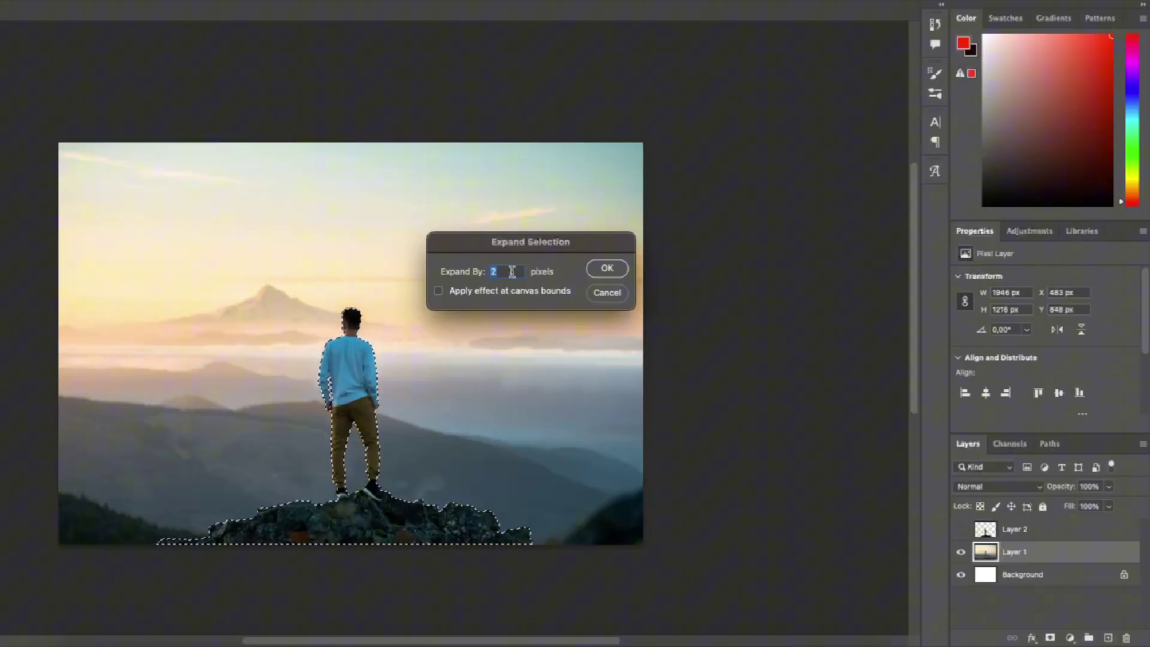
pyautogui.click(593, 267)
pyautogui.scroll(1, 367, 419)
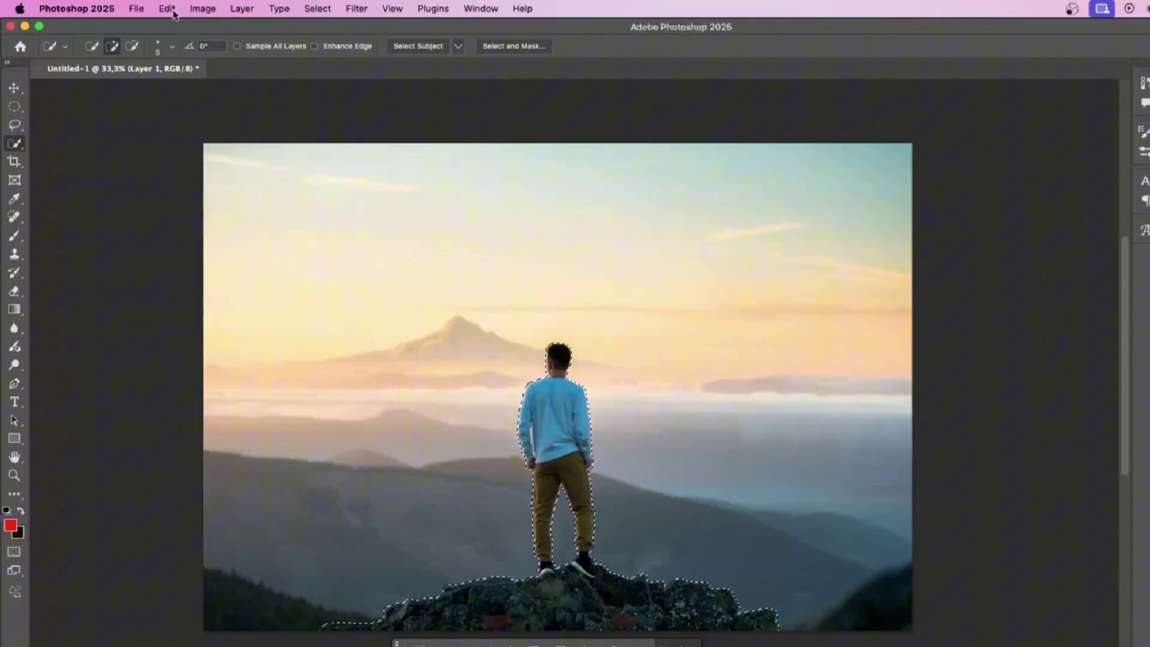
# - Content-aware fill the expanded selection to erase the man and rock from Layer 1
pyautogui.click(168, 8)
pyautogui.click(164, 223)
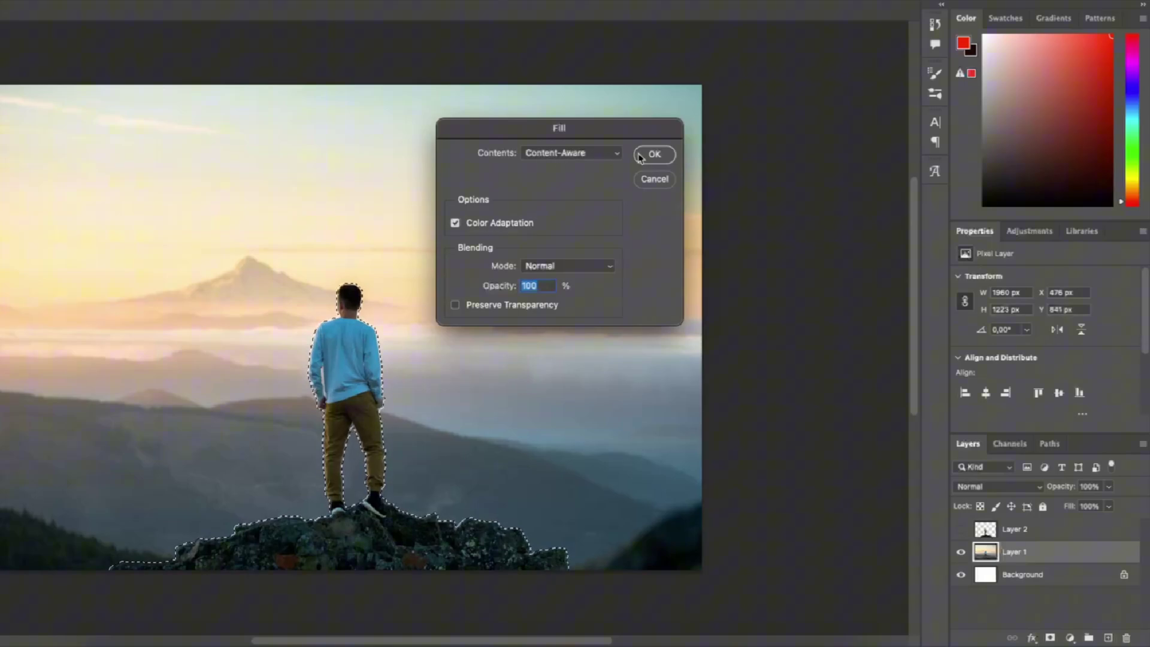
pyautogui.click(653, 155)
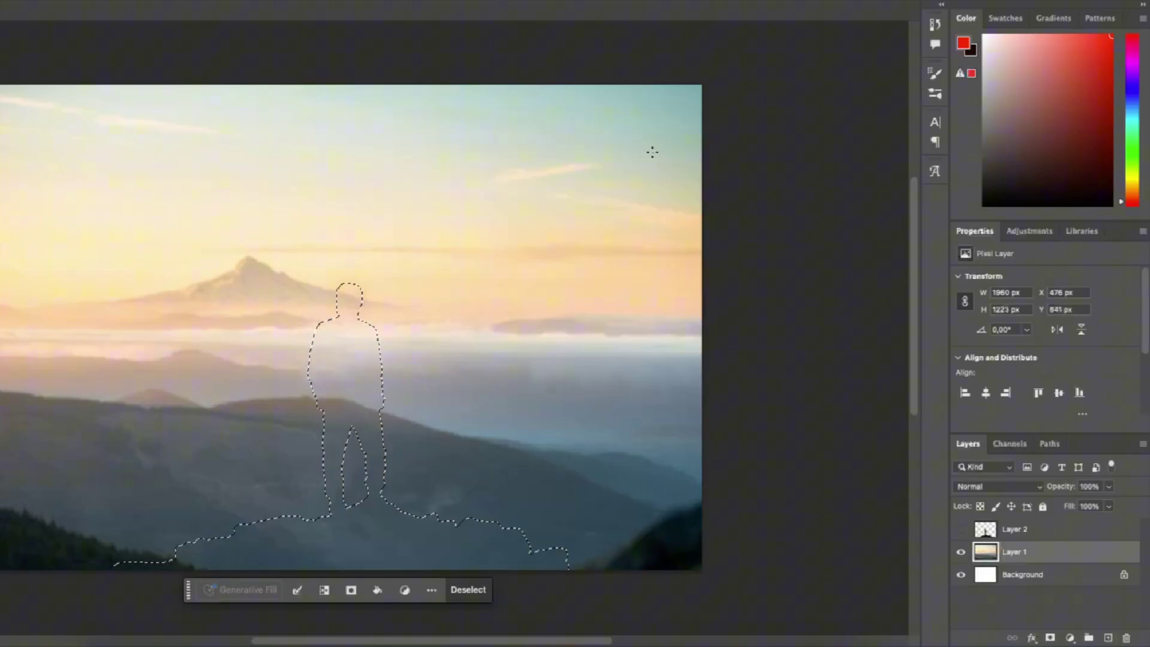
# - Deselect, zoom in on the filled area to check for leftover traces, then zoom back out
pyautogui.hotkey('ctrl', 'd')
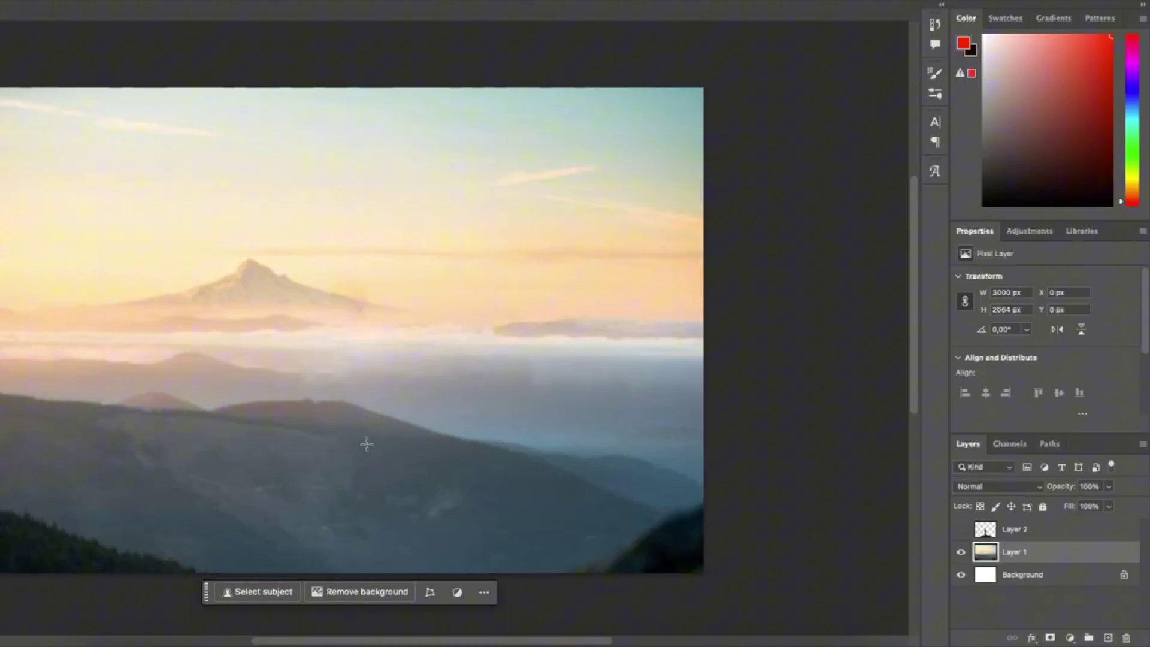
pyautogui.scroll(2, 367, 440)
pyautogui.scroll(3, 357, 275)
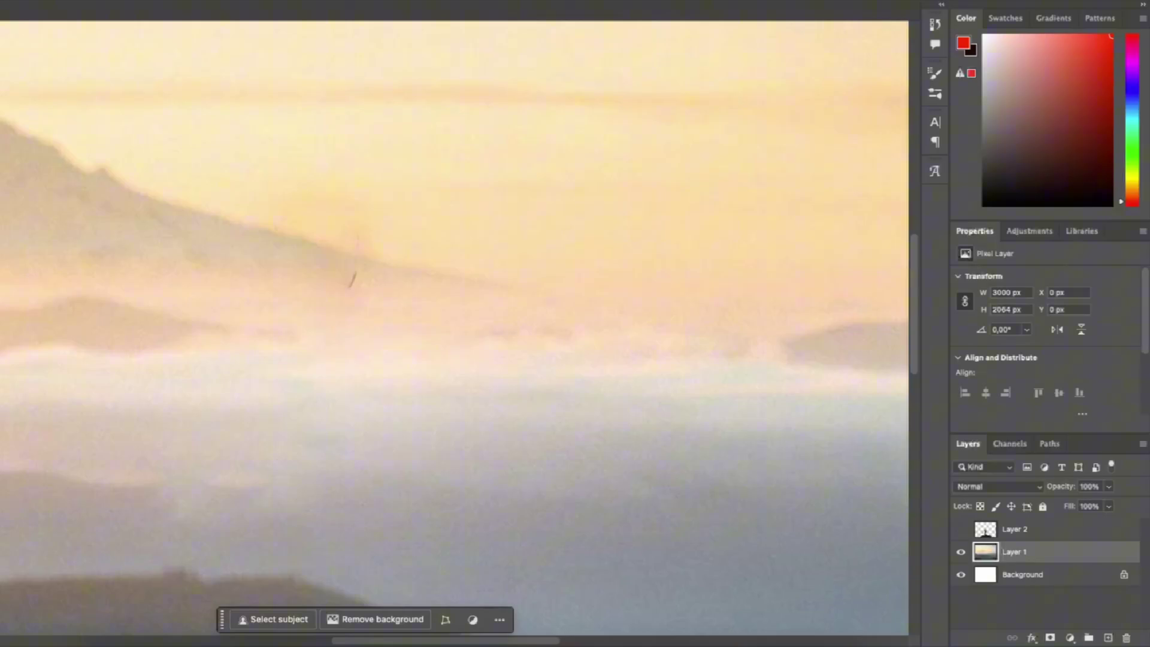
pyautogui.scroll(1, 352, 278)
pyautogui.scroll(3, 259, 200)
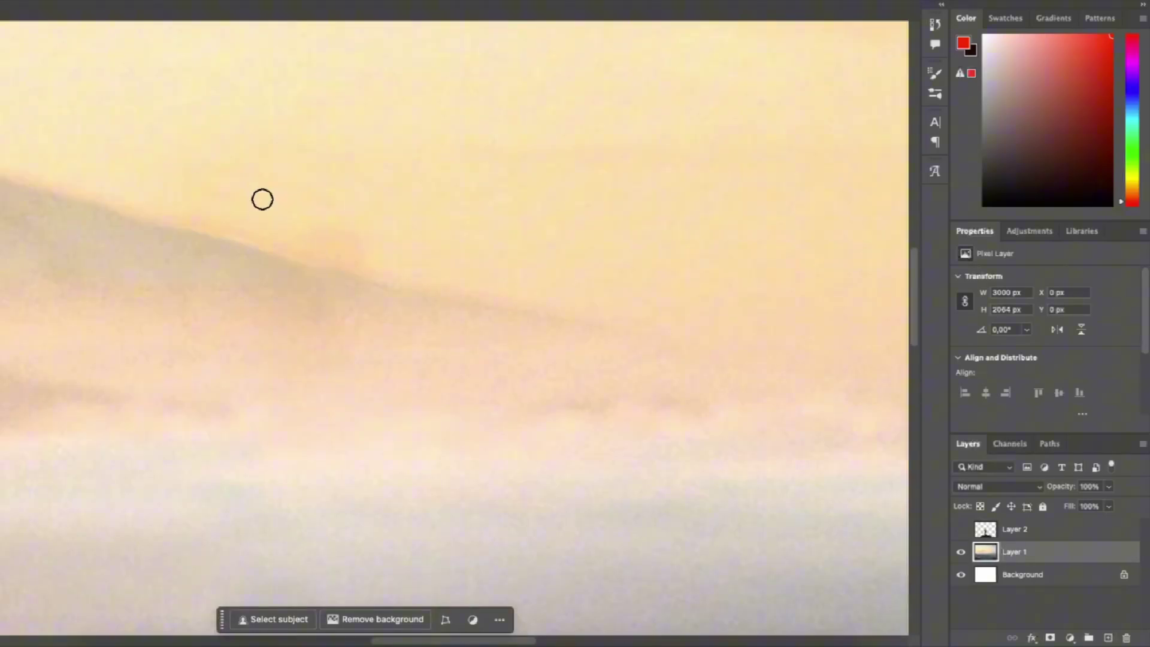
pyautogui.scroll(-2, 506, 493)
pyautogui.scroll(-2, 207, 270)
pyautogui.scroll(-3, 346, 457)
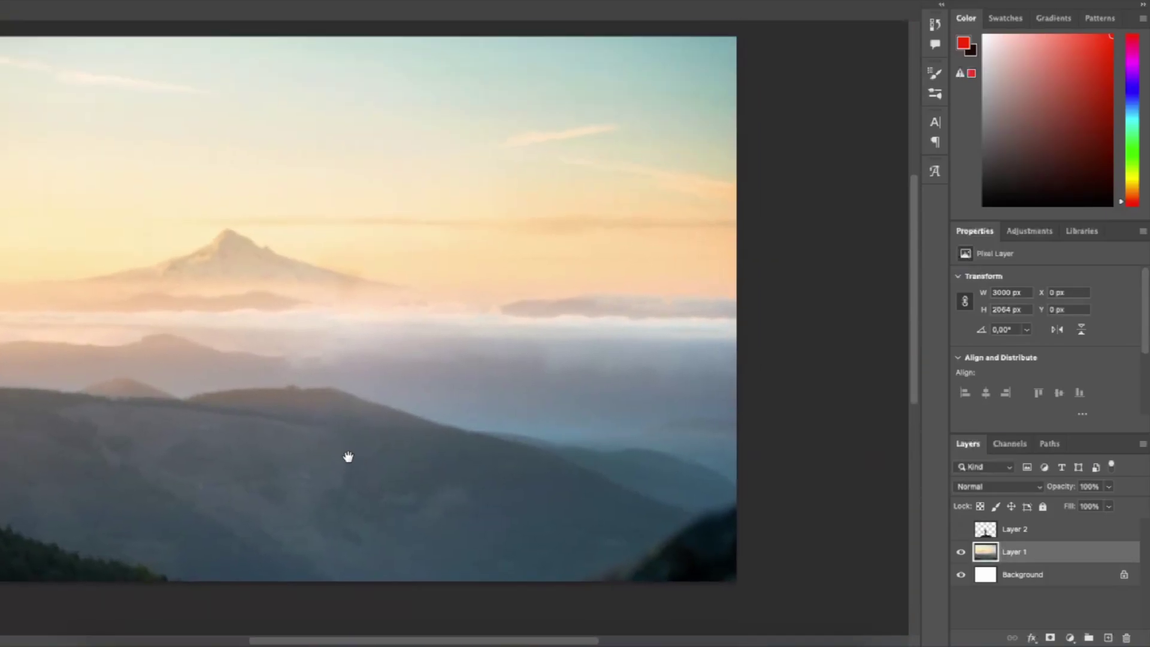
# - Show Layer 2, create a new 1920 × 1080 document, then return to the mountain image with the Move tool
pyautogui.click(961, 530)
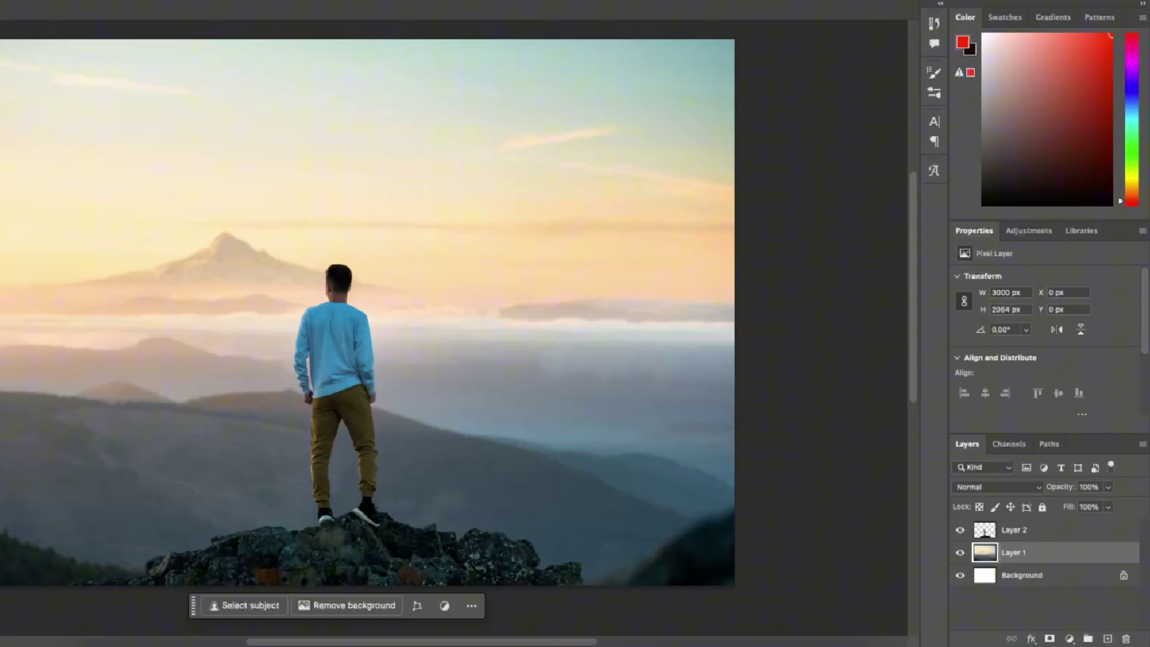
pyautogui.click(159, 8)
pyautogui.click(192, 26)
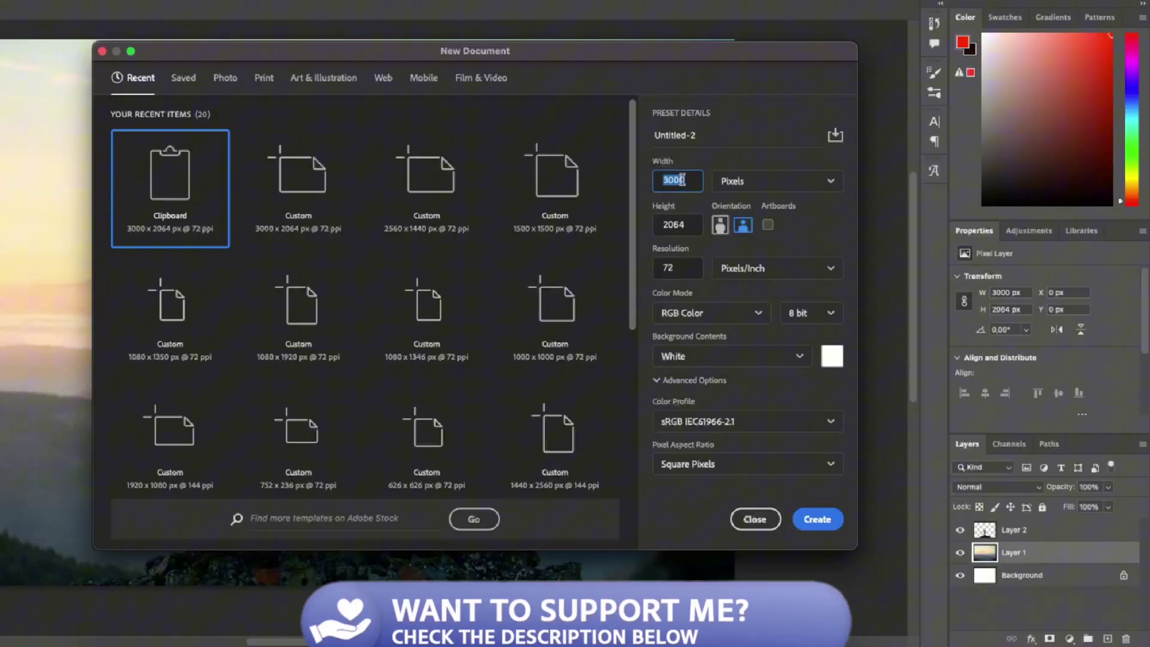
pyautogui.write('1920')
pyautogui.doubleClick(673, 224)
pyautogui.write('1080')
pyautogui.press('Return')
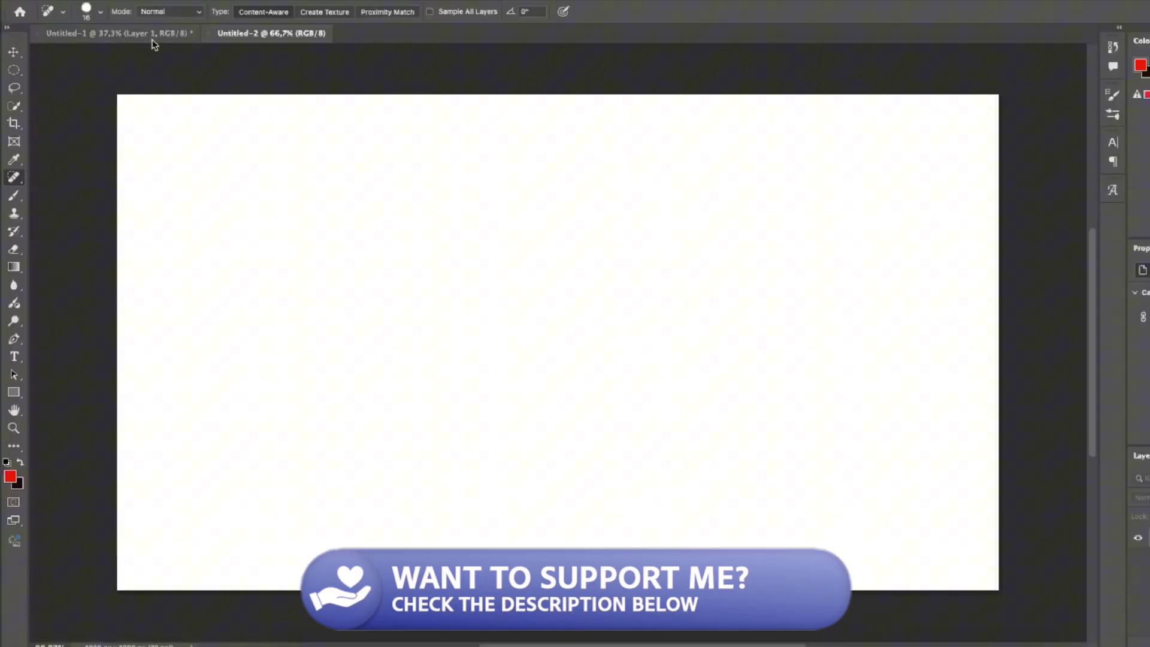
pyautogui.click(120, 36)
pyautogui.press('v')
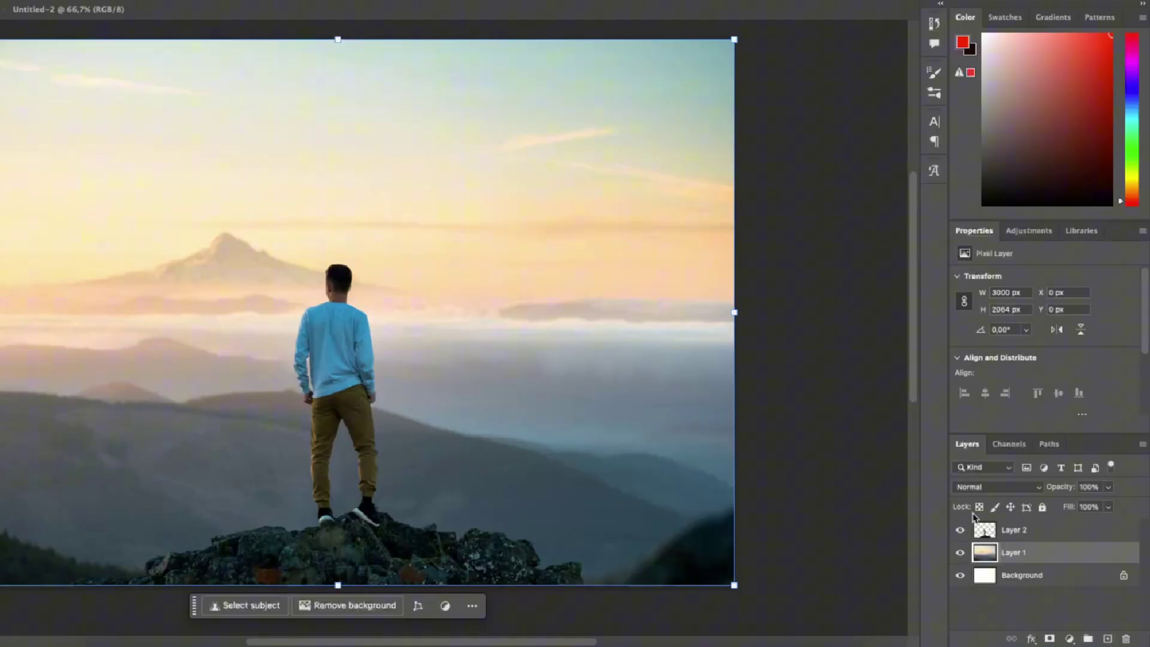
# - Drag both photo layers into the 1920 × 1080 document, center them, and nudge Layer 2 slightly
pyautogui.moveTo(184, 161); pyautogui.dragTo(36, 18)
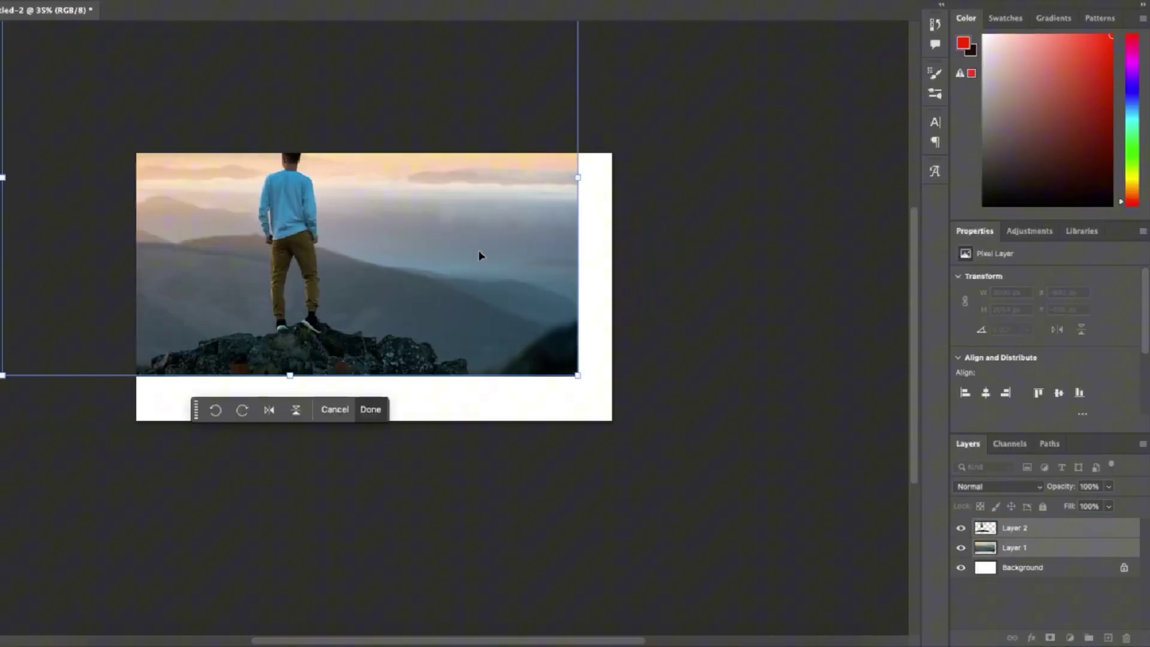
pyautogui.moveTo(480, 254); pyautogui.dragTo(516, 310)
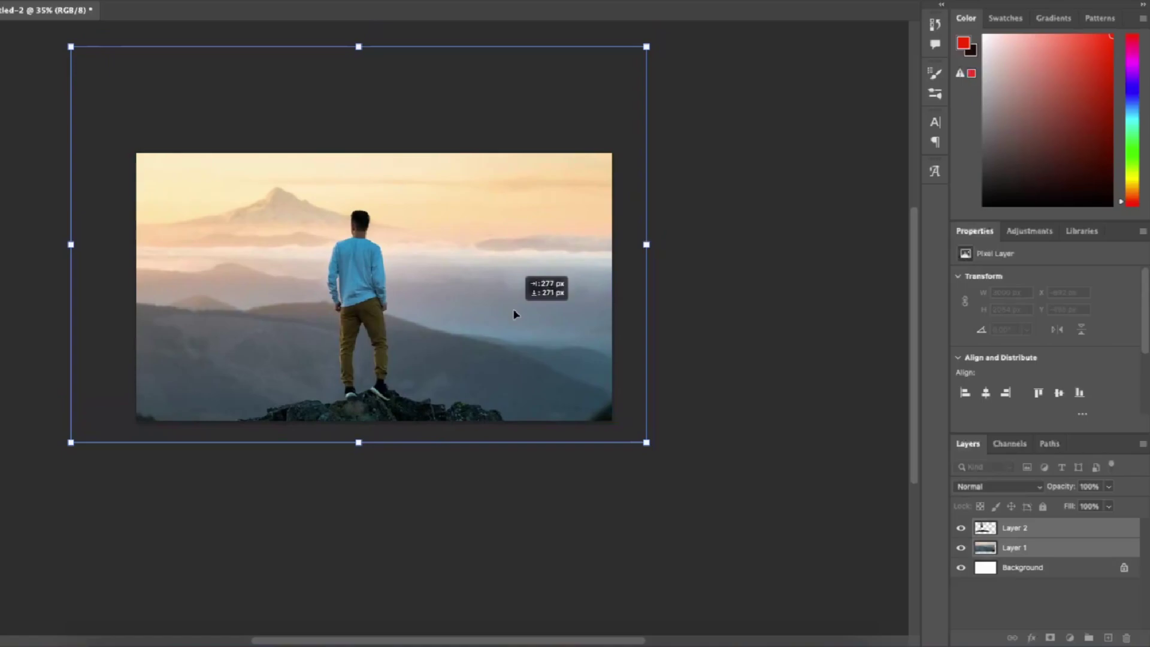
pyautogui.moveTo(359, 404)
pyautogui.mouseDown()
pyautogui.moveTo(367, 393)
pyautogui.moveTo(359, 400)
pyautogui.mouseUp()
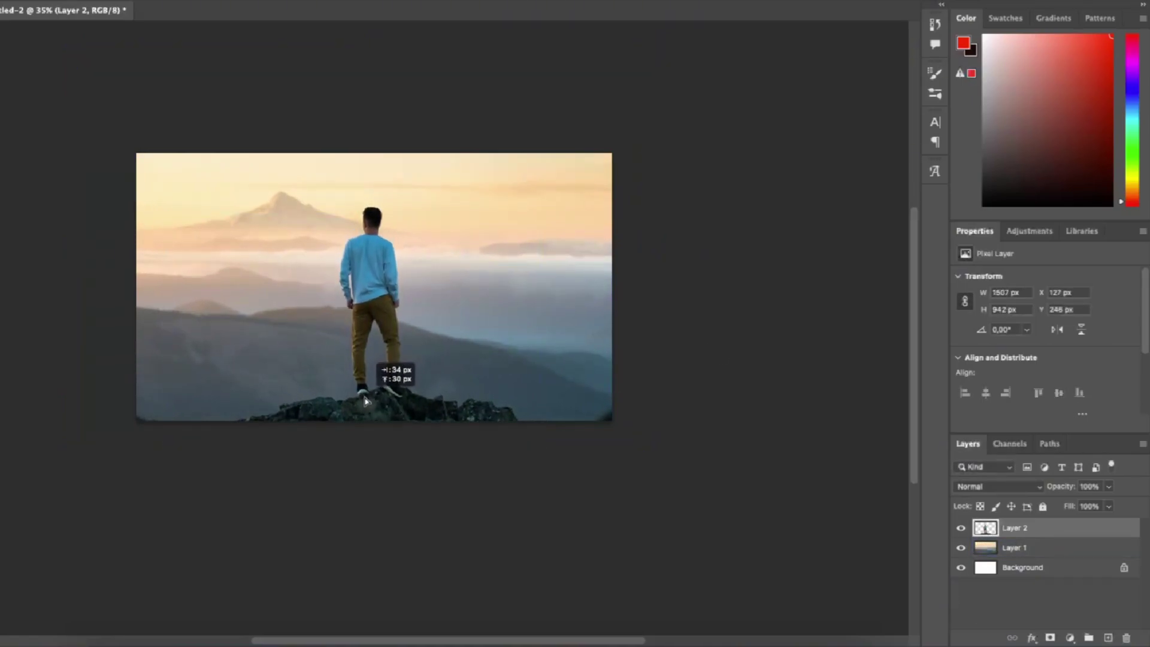
pyautogui.click(385, 521)
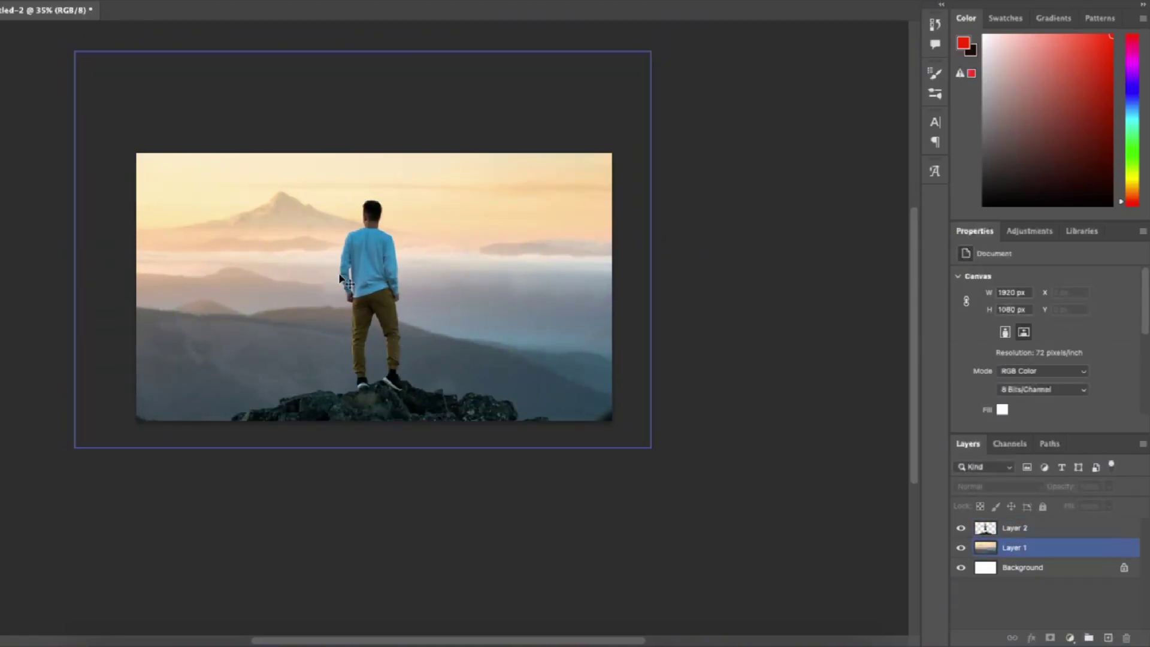
# - Convert Layer 1 into a smart object, then show the Window > Timeline panel
pyautogui.rightClick(990, 550)
pyautogui.press('Escape')
pyautogui.rightClick(1031, 552)
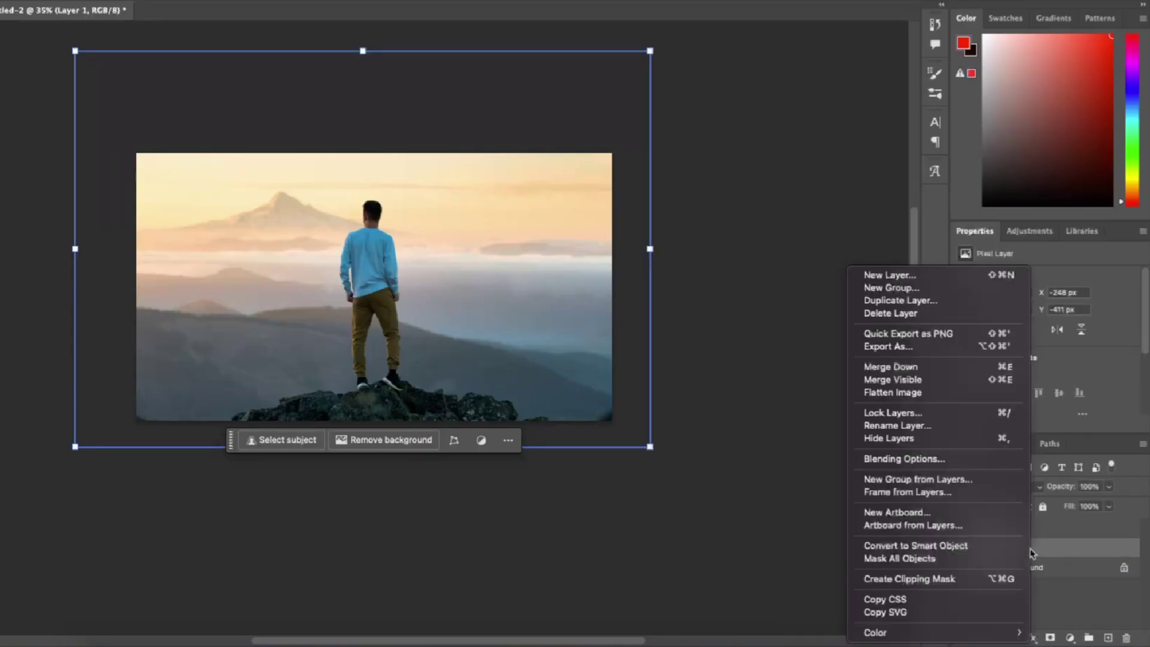
pyautogui.click(898, 546)
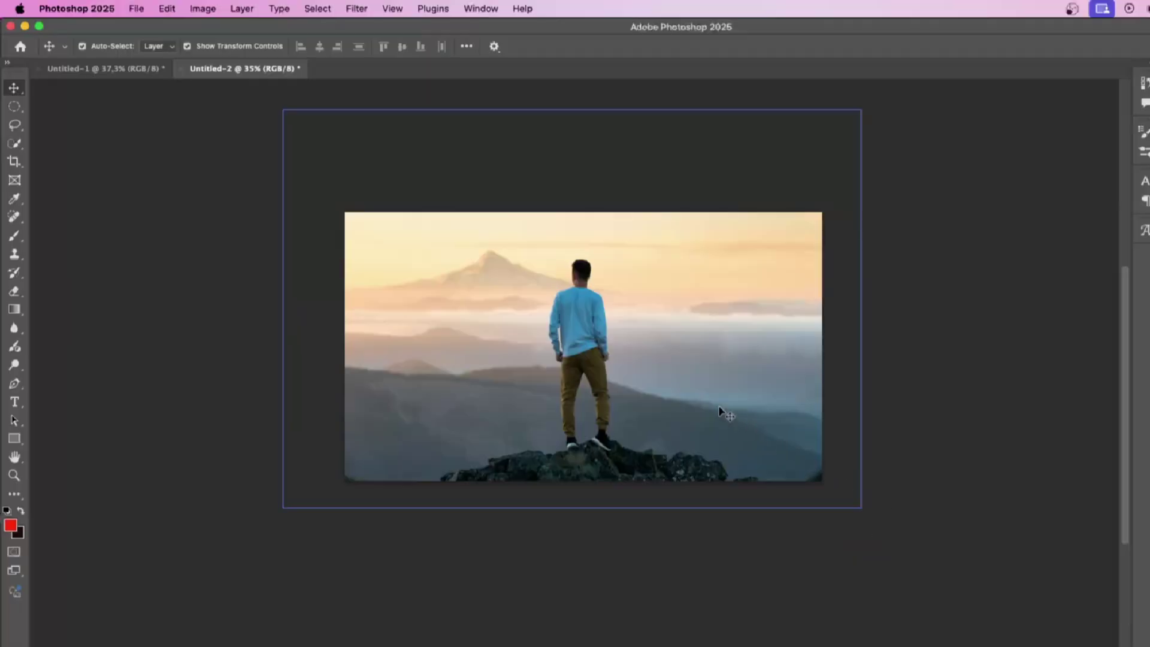
pyautogui.click(472, 9)
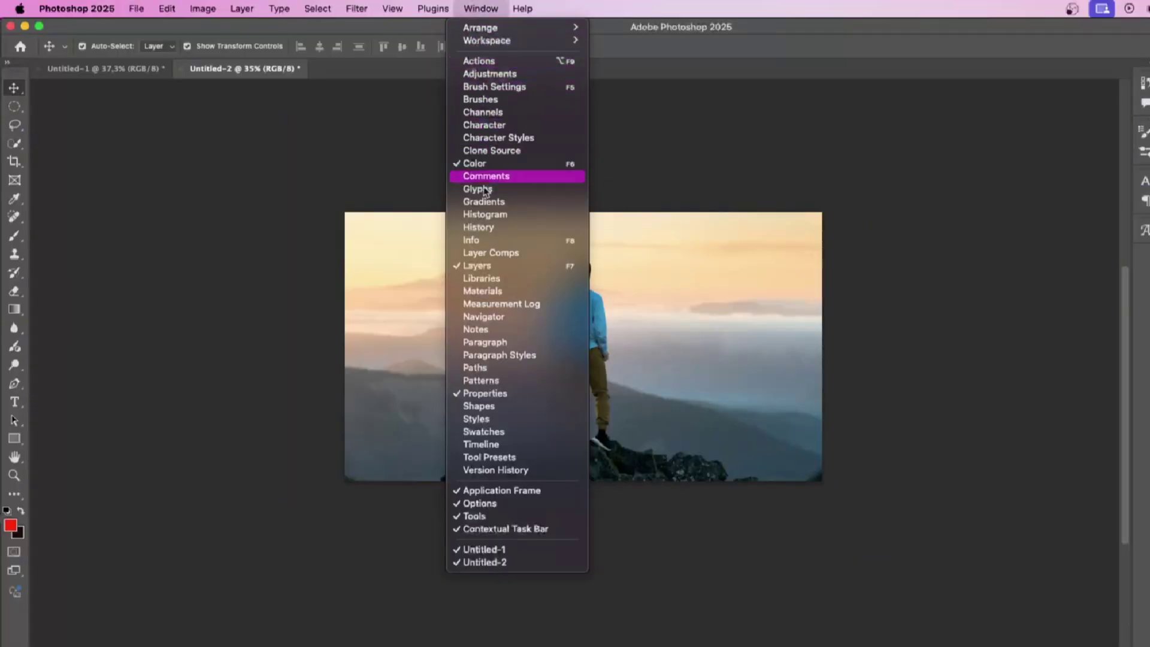
pyautogui.click(497, 444)
# - Enlarge the Timeline panel, create a video timeline, and expand both layer tracks
pyautogui.moveTo(510, 546); pyautogui.dragTo(521, 423)
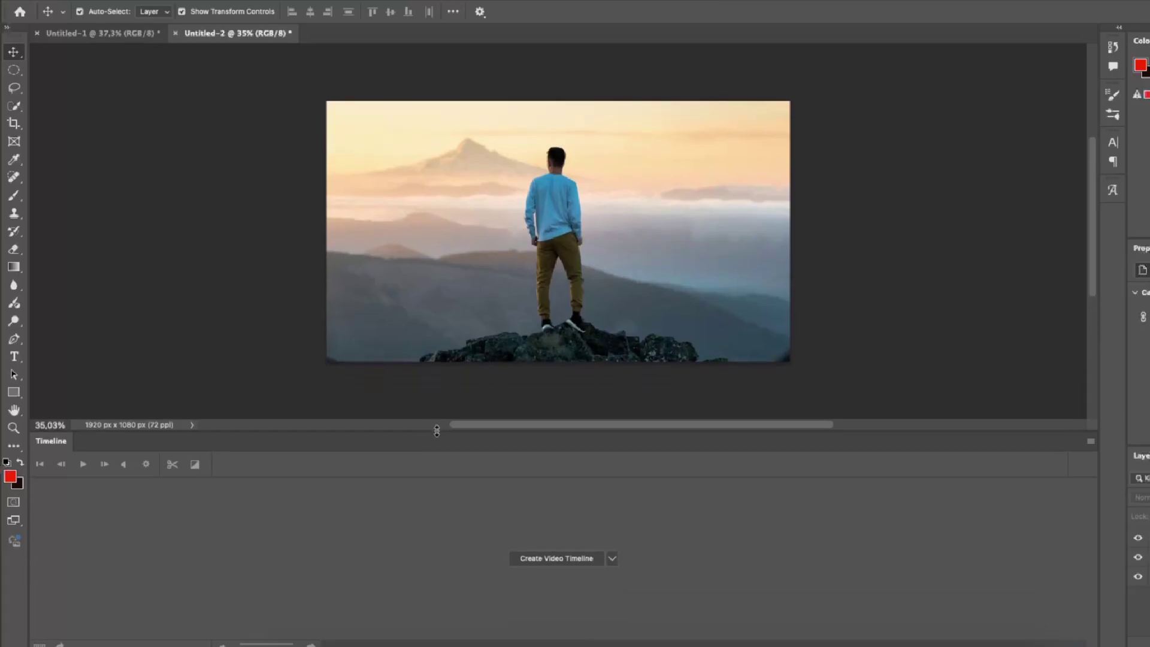
pyautogui.click(577, 555)
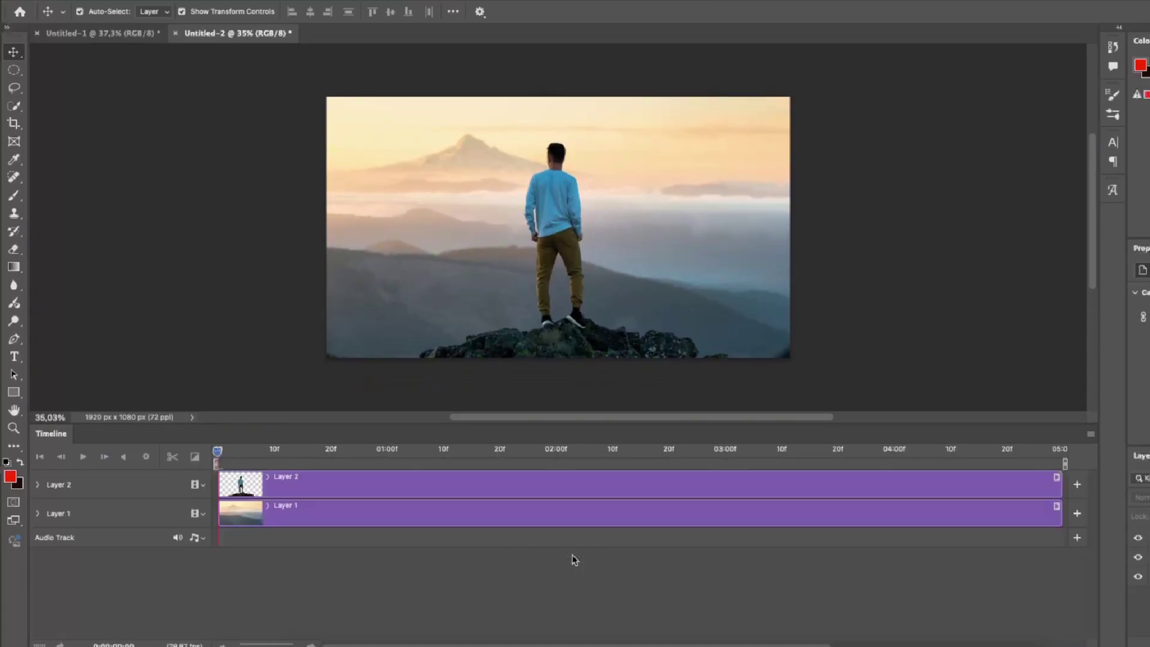
pyautogui.click(38, 512)
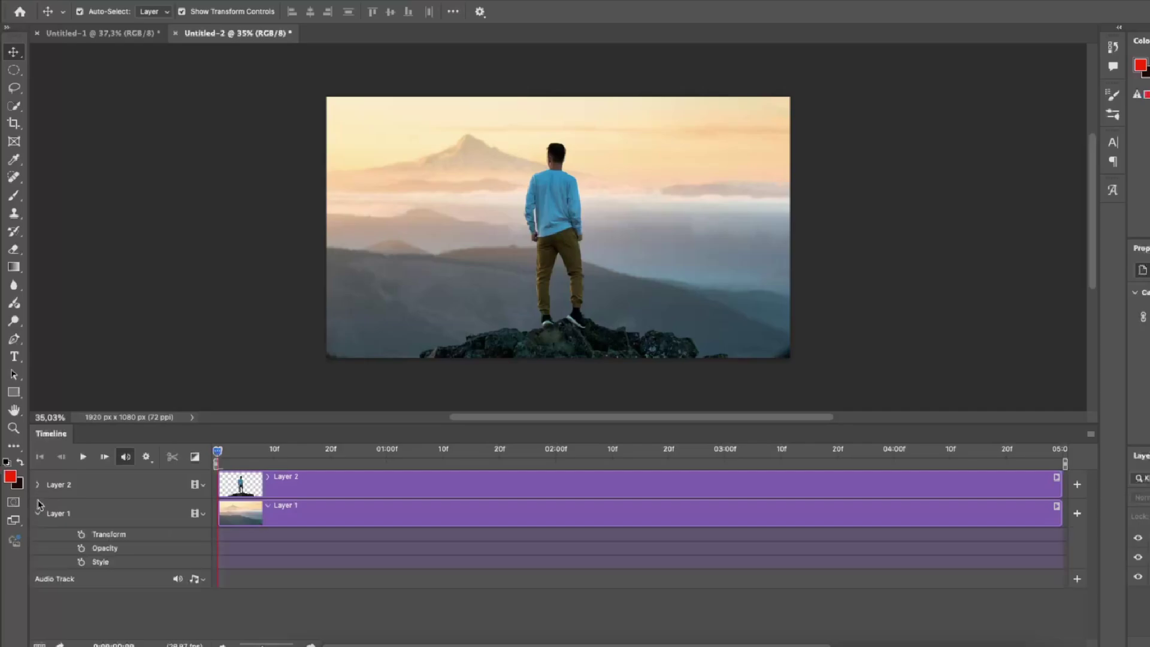
pyautogui.click(37, 485)
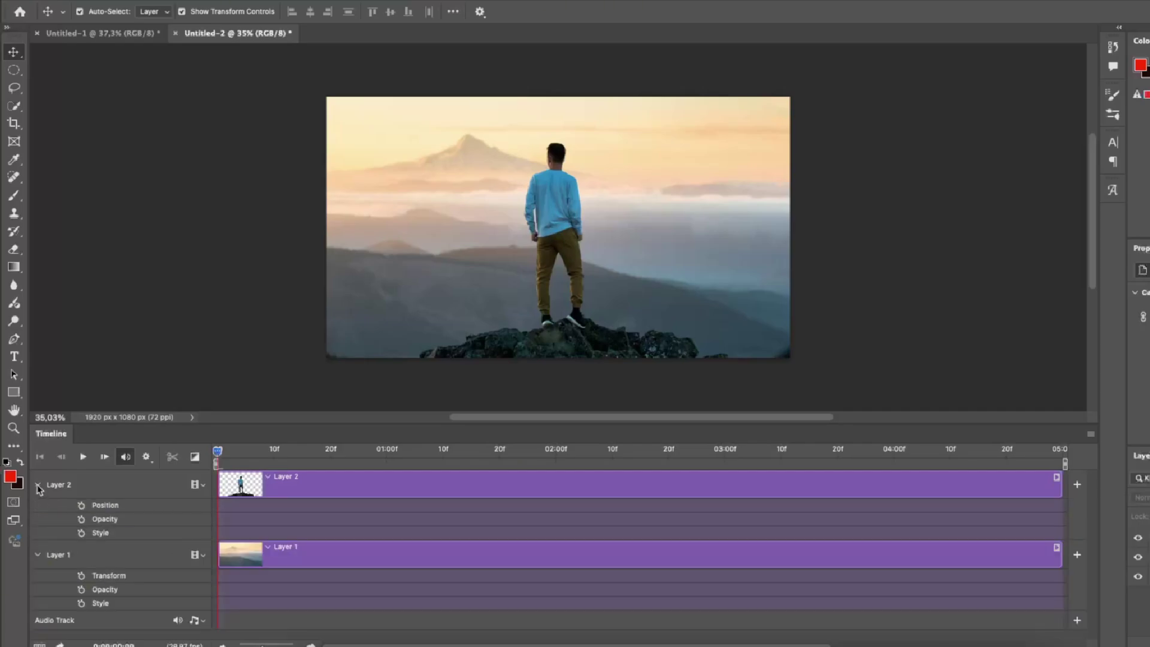
# - Keyframe Layer 1's transform with the background scaled to about 87%, then move the playhead to the end
pyautogui.click(138, 563)
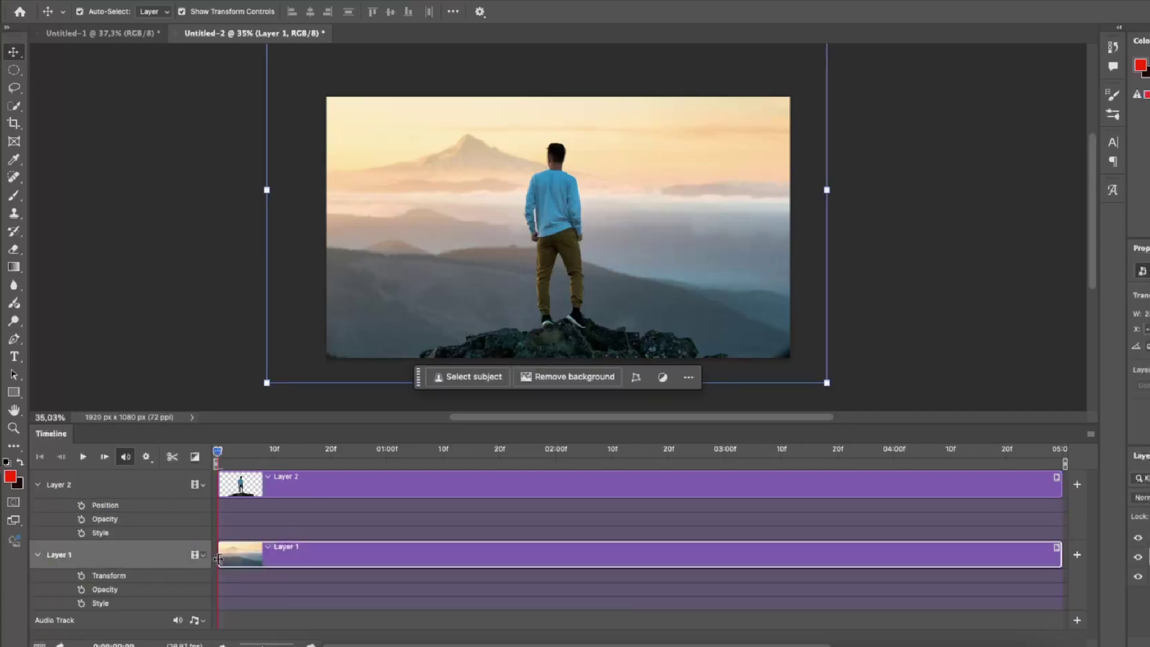
pyautogui.click(81, 576)
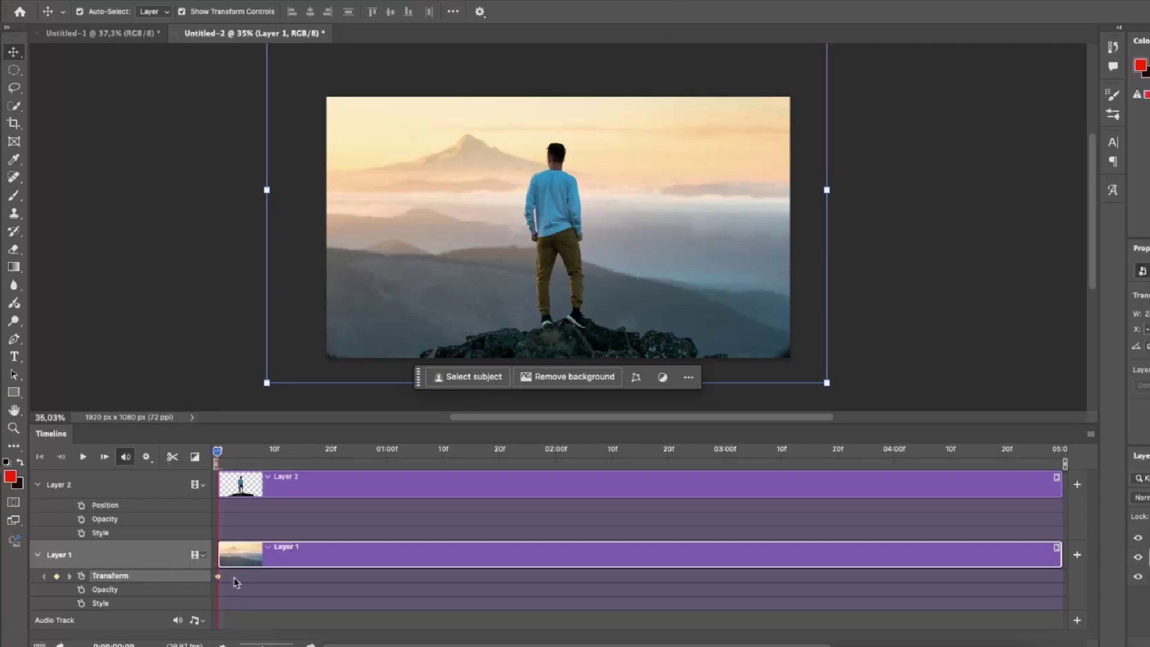
pyautogui.hotkey('ctrl', 't')
pyautogui.moveTo(266, 381); pyautogui.dragTo(312, 357)
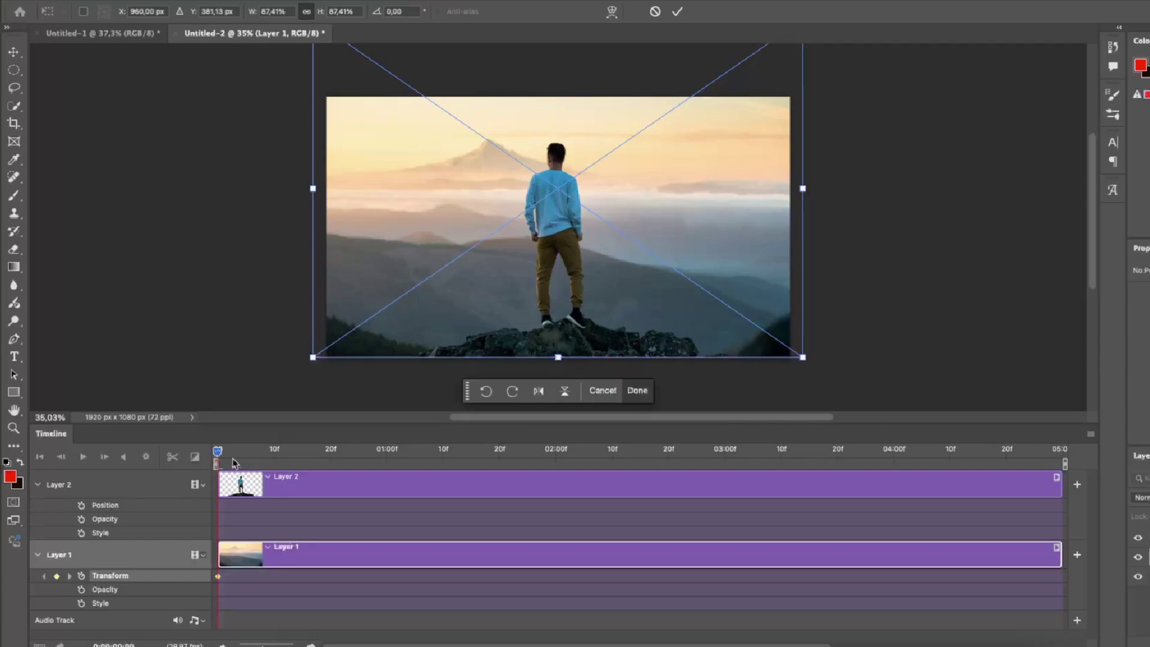
pyautogui.moveTo(233, 462); pyautogui.dragTo(1058, 469)
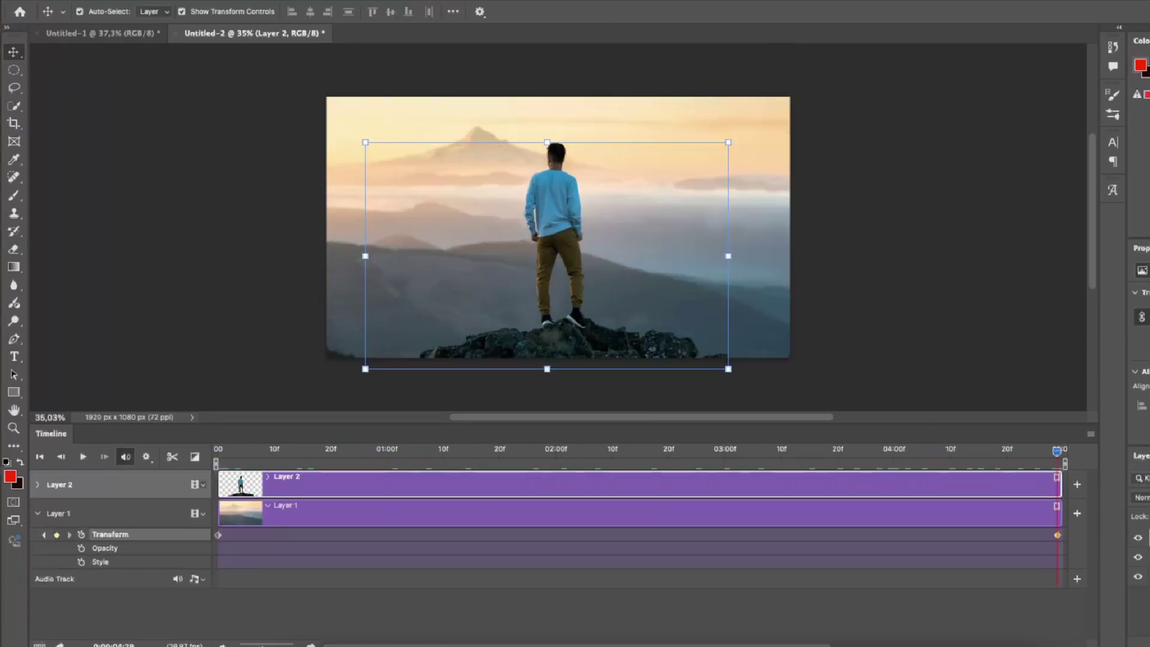
# - Convert Layer 2 to a smart object and set its first transform keyframe at frame 0
pyautogui.rightClick(1143, 537)
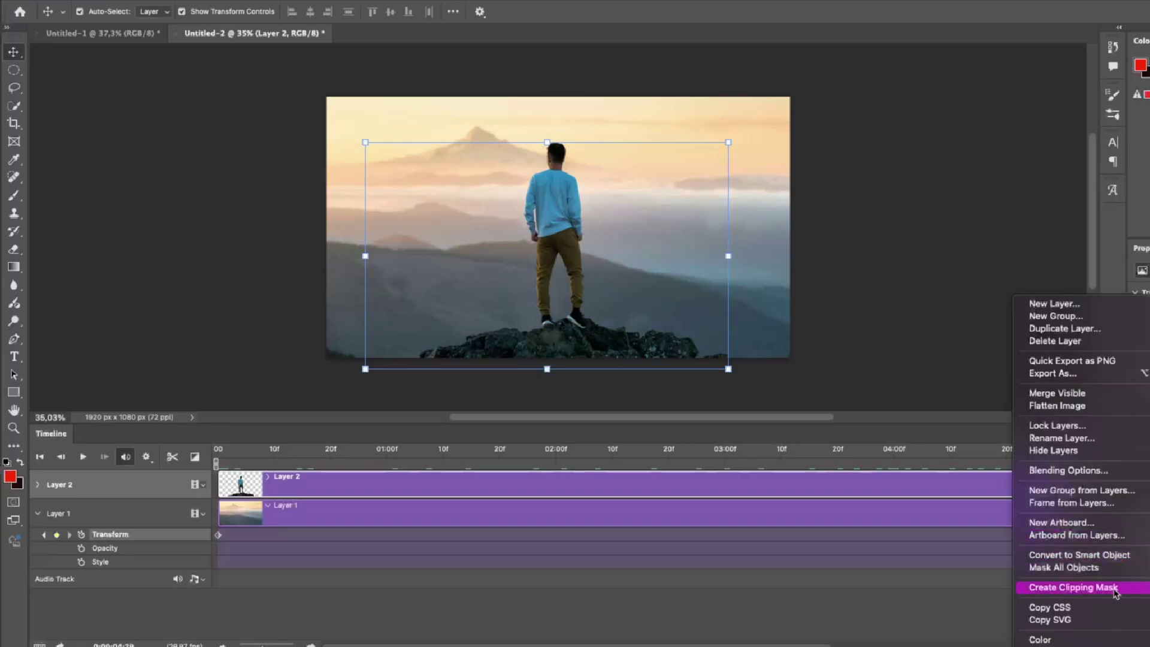
pyautogui.click(1091, 557)
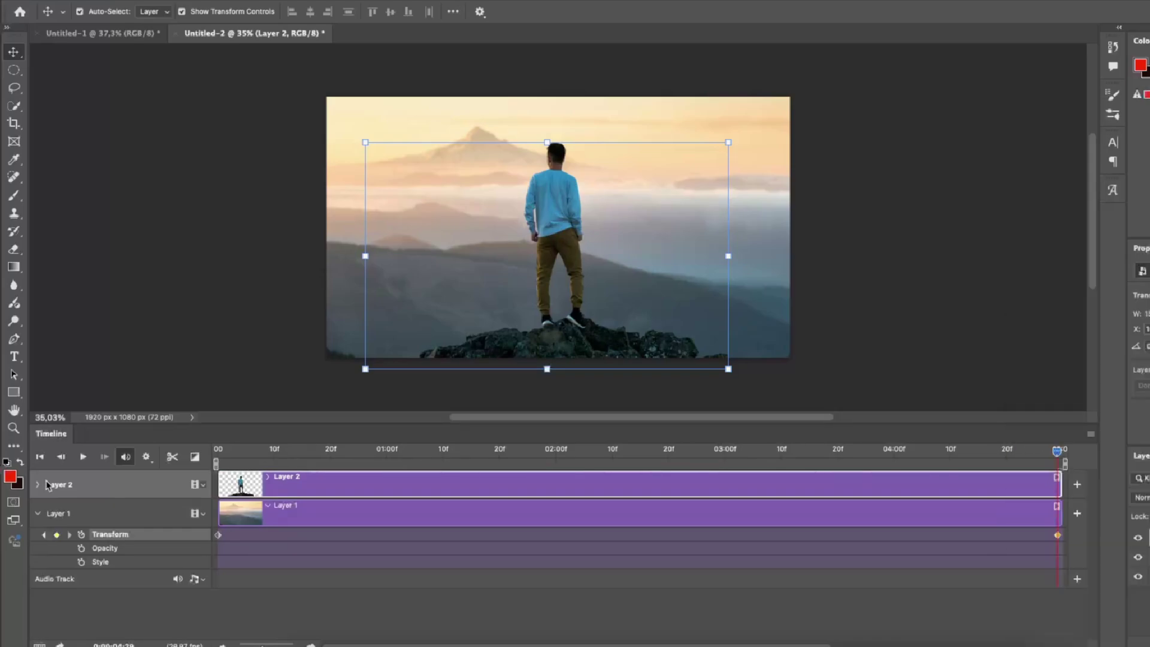
pyautogui.click(38, 485)
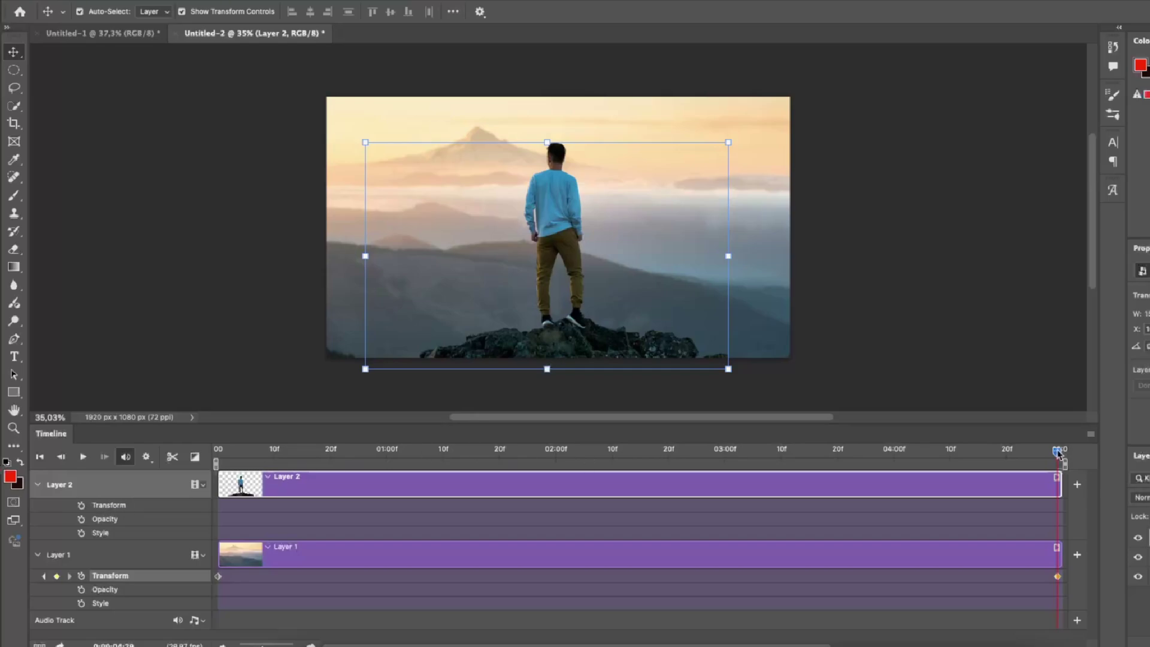
pyautogui.moveTo(1058, 453); pyautogui.dragTo(178, 419)
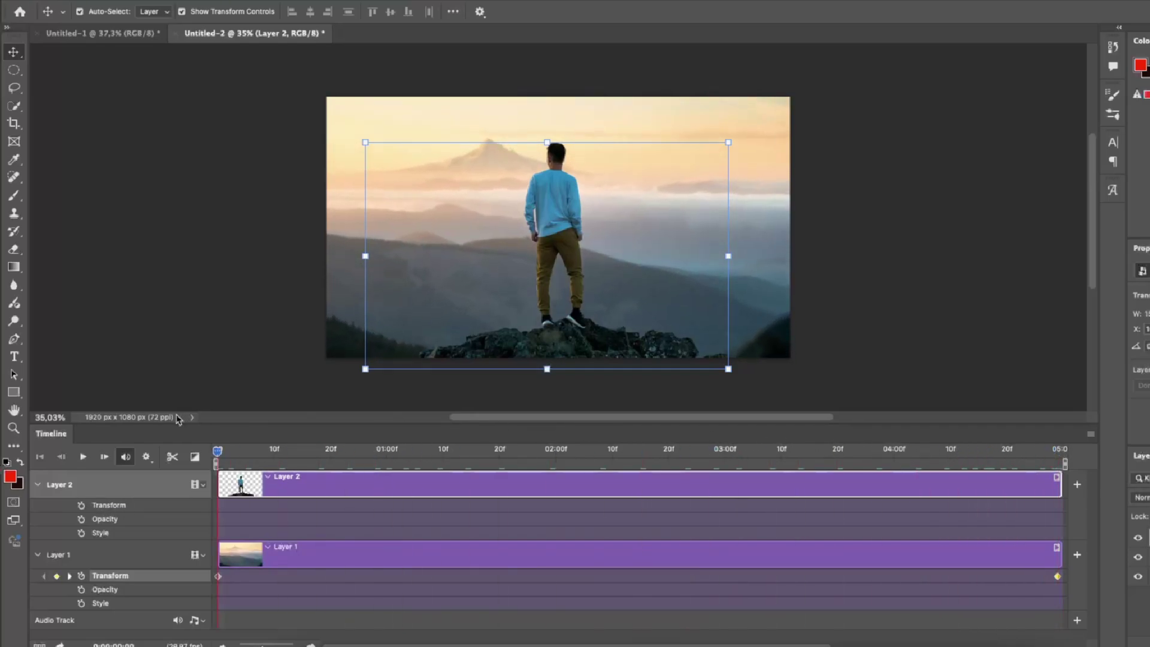
pyautogui.click(82, 506)
# - At the clip's end, keyframe Layer 2 with the man on the rock scaled down and lowered
pyautogui.moveTo(218, 450); pyautogui.dragTo(1006, 450)
pyautogui.moveTo(1029, 503); pyautogui.dragTo(1060, 500)
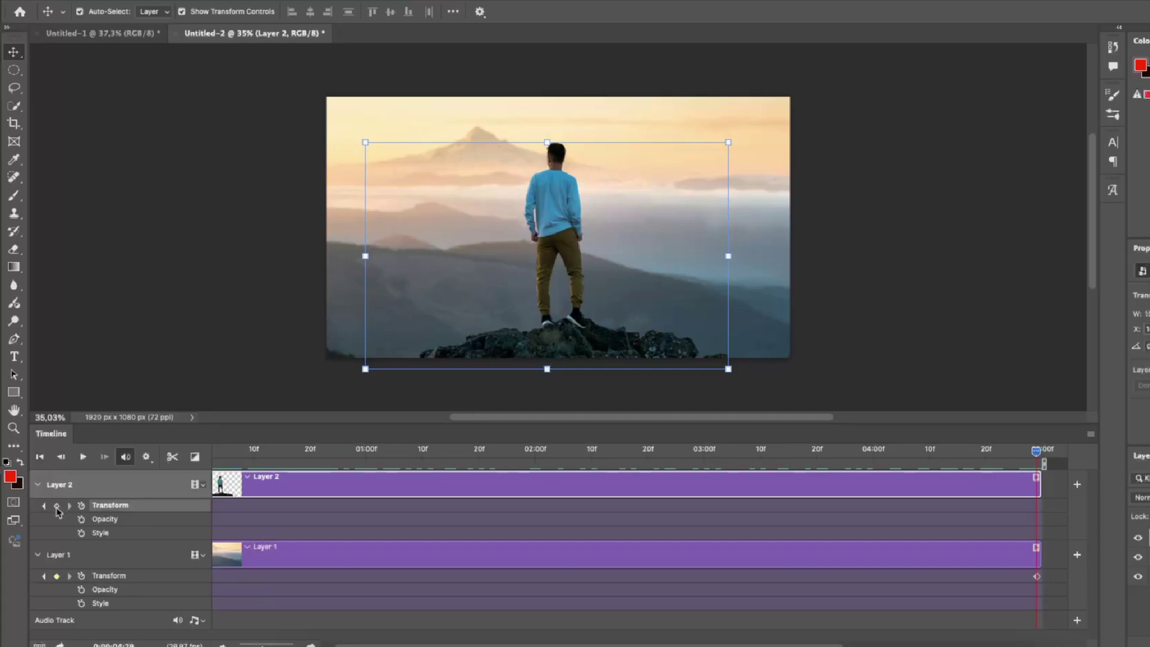
pyautogui.click(57, 506)
pyautogui.click(728, 146)
pyautogui.moveTo(584, 307); pyautogui.dragTo(558, 340)
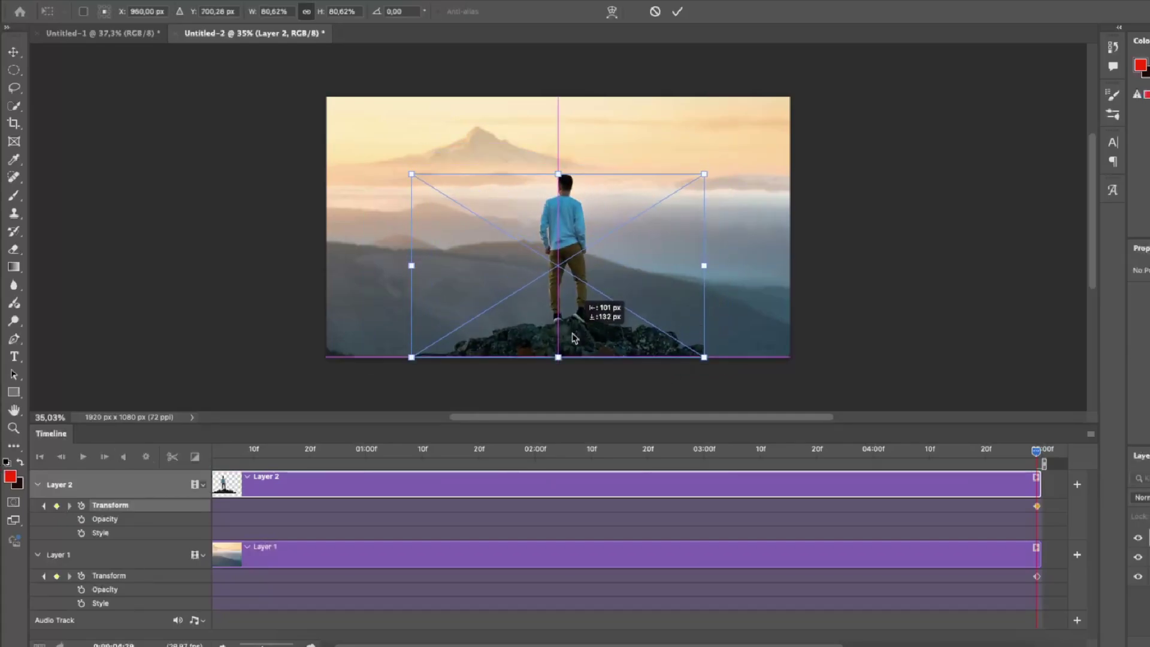
pyautogui.moveTo(704, 173); pyautogui.dragTo(706, 171)
pyautogui.click(678, 11)
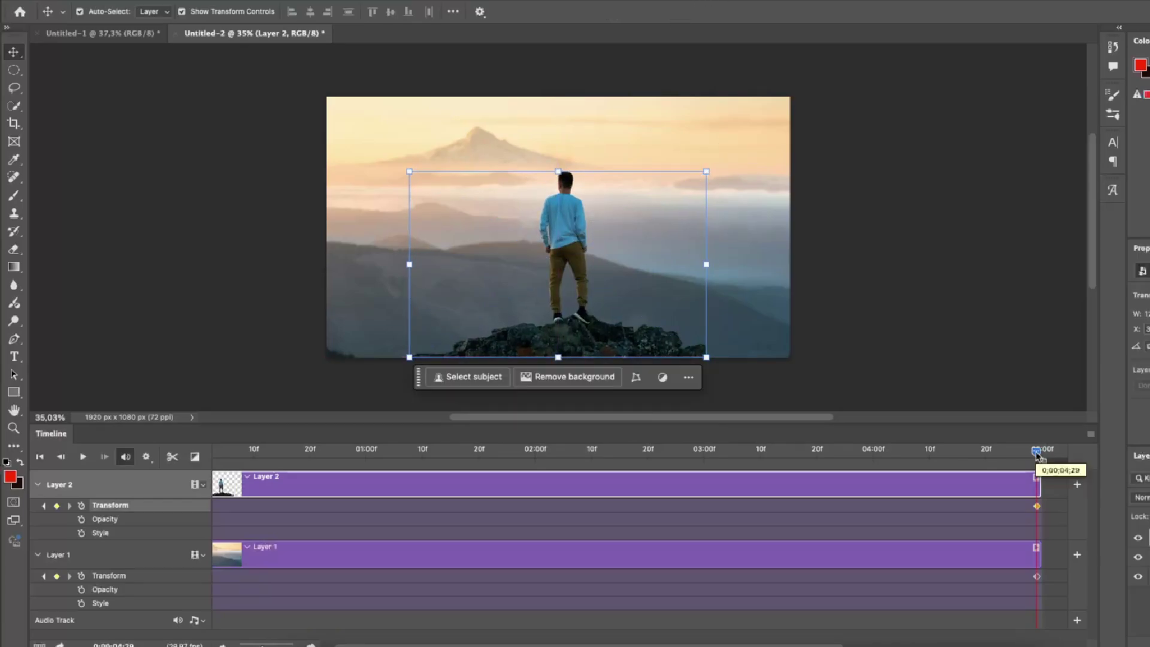
# - Play and scrub the timeline to preview the parallax animation
pyautogui.press('space')
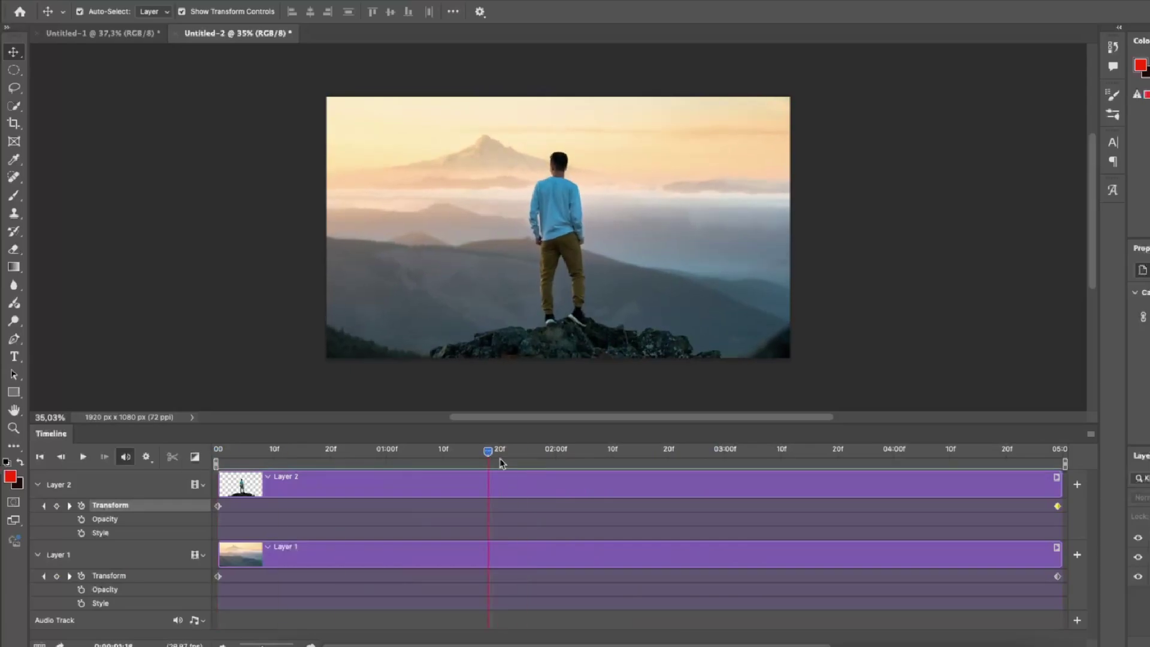
pyautogui.click(252, 448)
pyautogui.moveTo(252, 448); pyautogui.dragTo(641, 448)
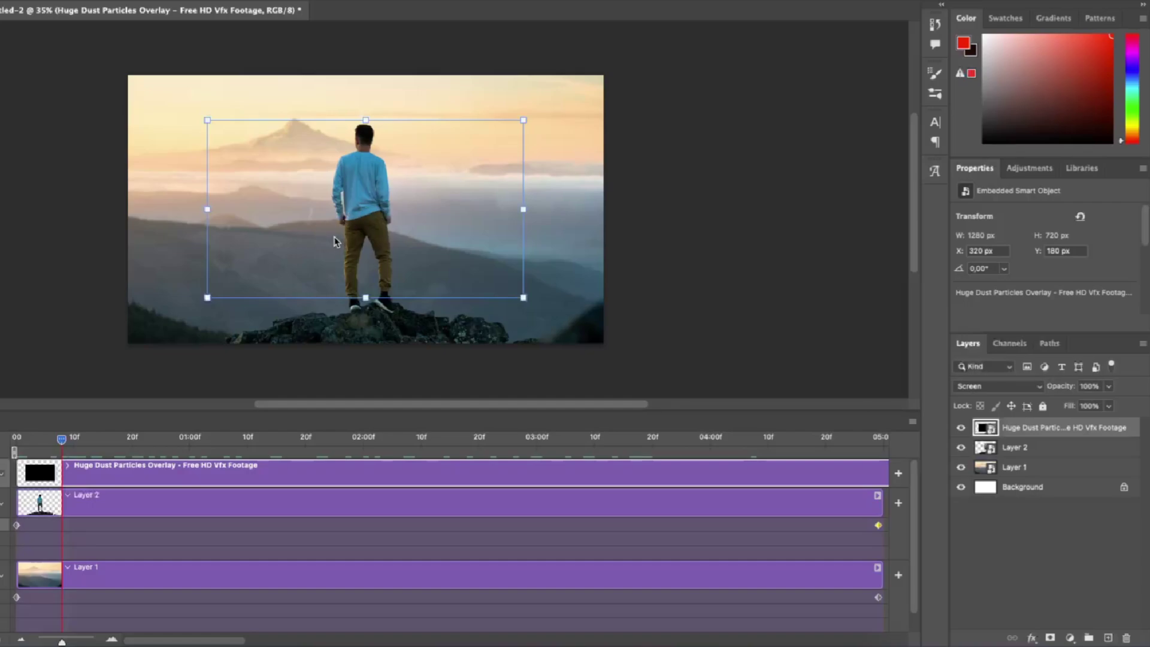
# - Set the dust overlay to Screen blending and stretch it from the top-left corner across the canvas
pyautogui.click(1003, 388)
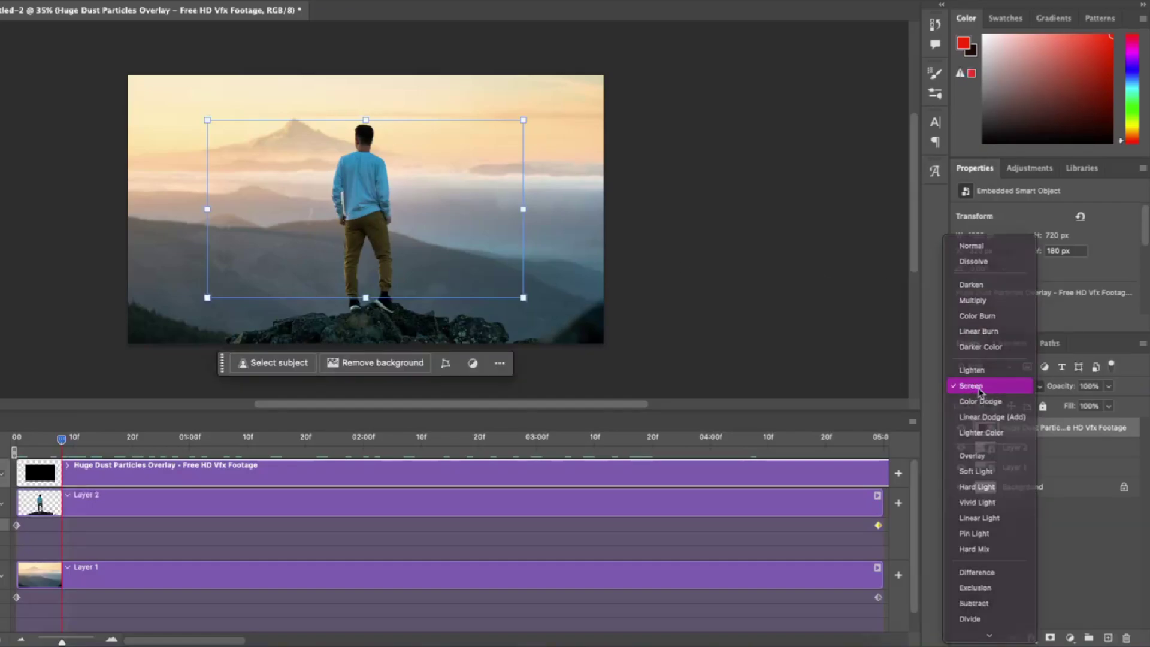
pyautogui.click(992, 387)
pyautogui.moveTo(392, 255); pyautogui.dragTo(313, 211)
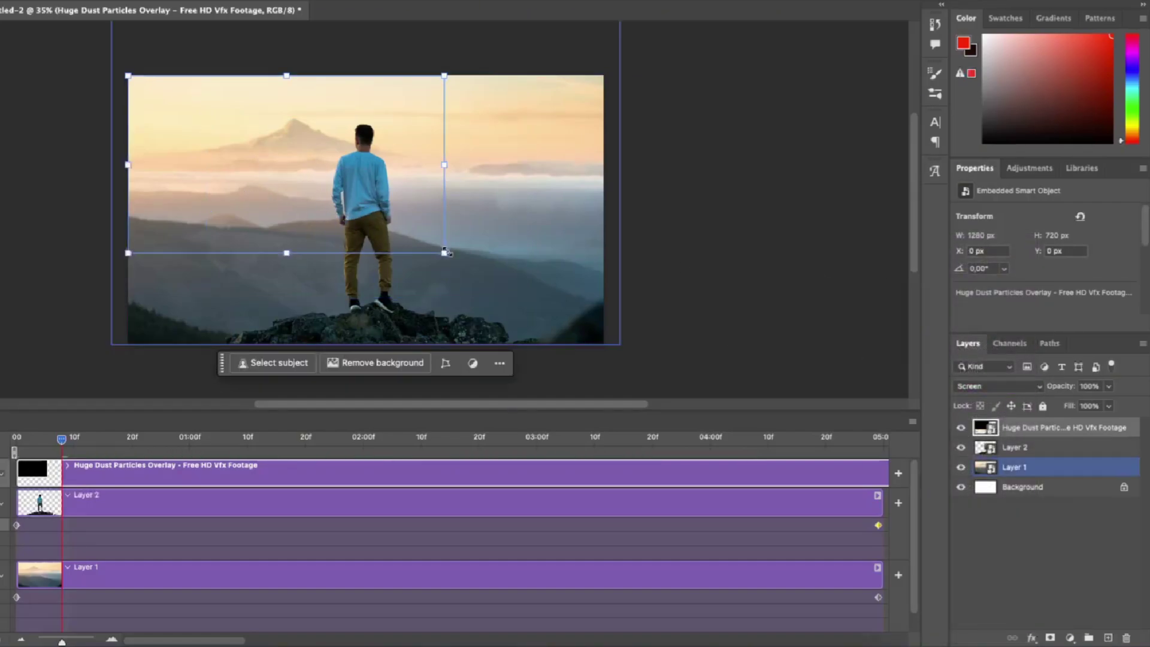
pyautogui.moveTo(444, 252); pyautogui.dragTo(607, 347)
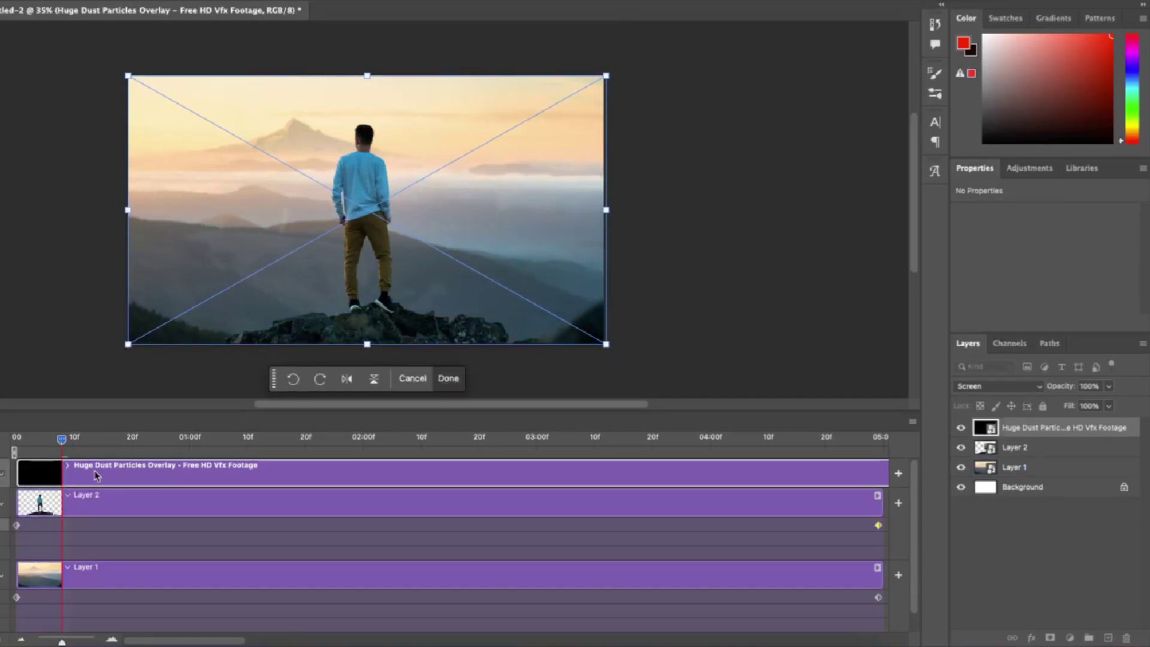
# - Rewind to the first frame, confirm Screen blending, and play the finished animation
pyautogui.moveTo(73, 452); pyautogui.dragTo(8, 448)
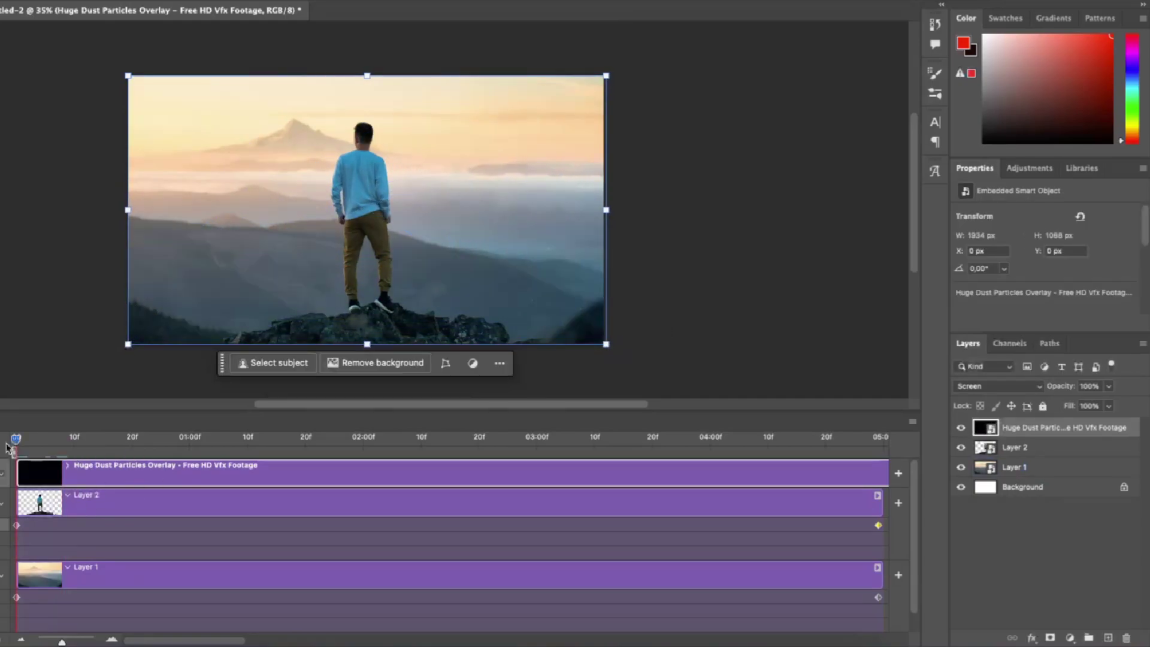
pyautogui.click(983, 386)
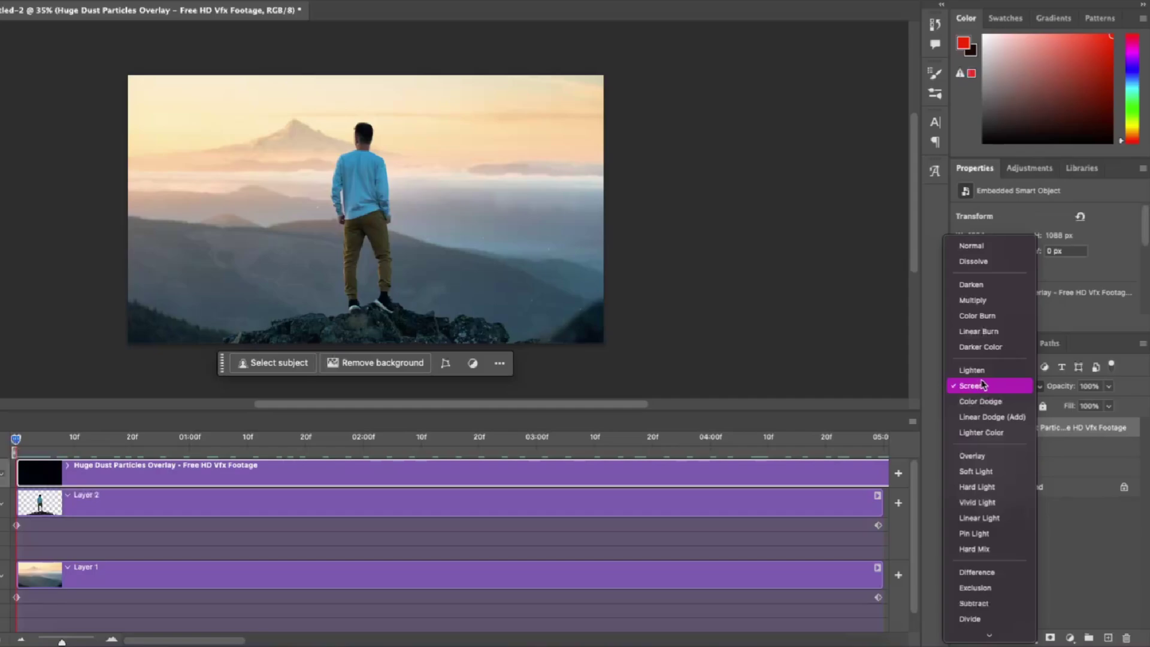
pyautogui.click(16, 443)
pyautogui.press('space')
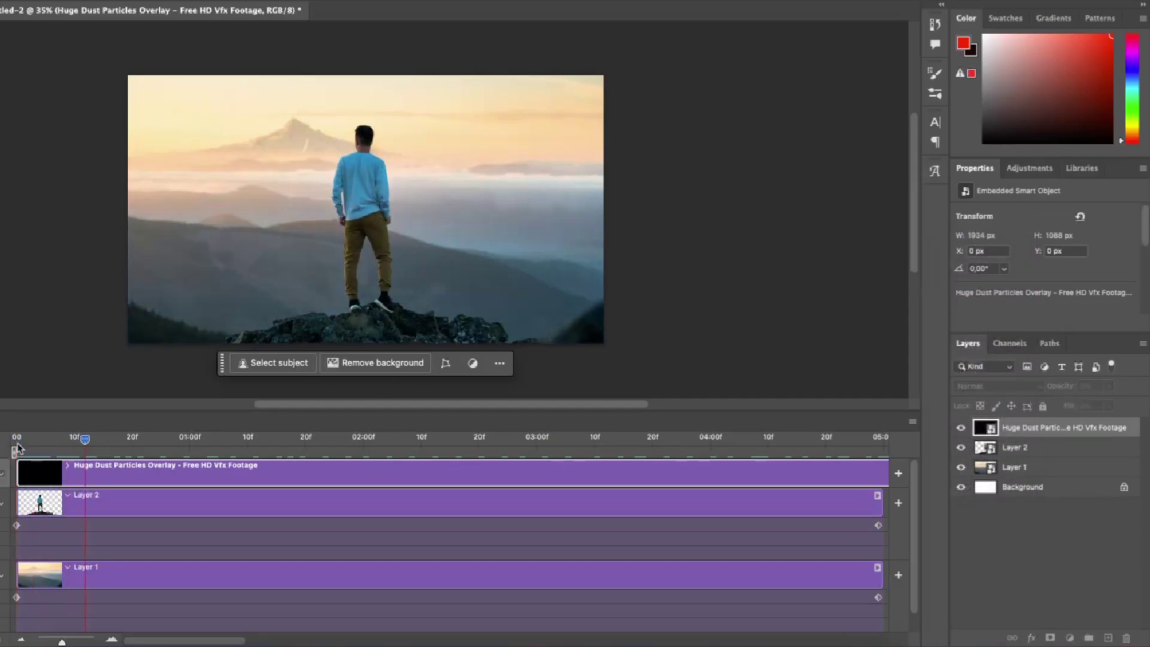